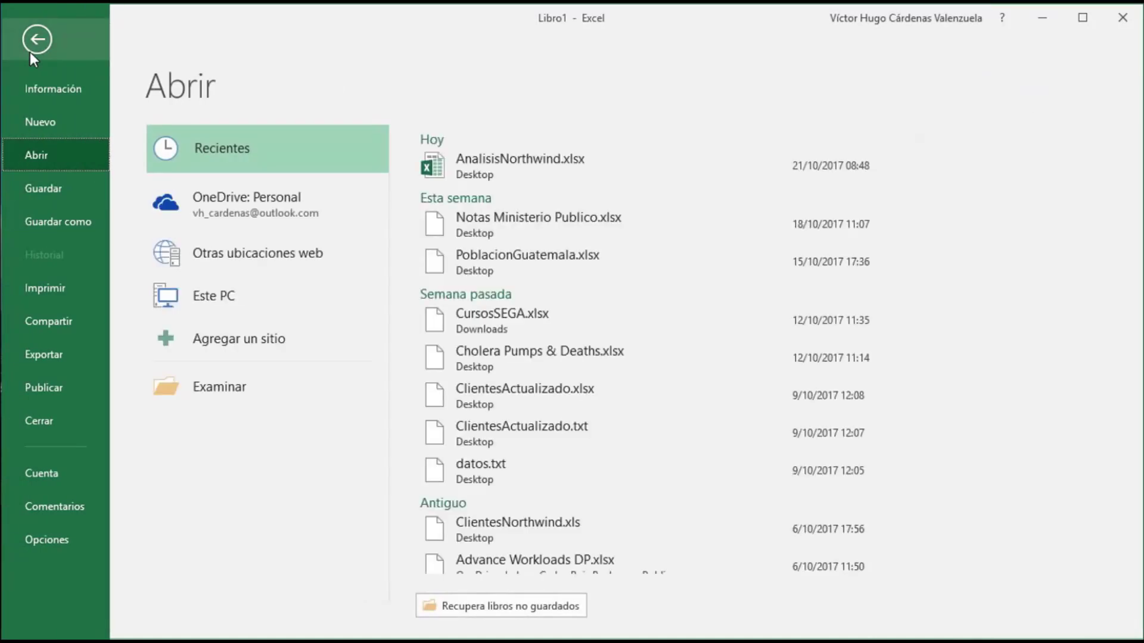
- Open the COM add-ins list in the program options and accept it with Microsoft Power Pivot for Excel enabled
click(84, 536)
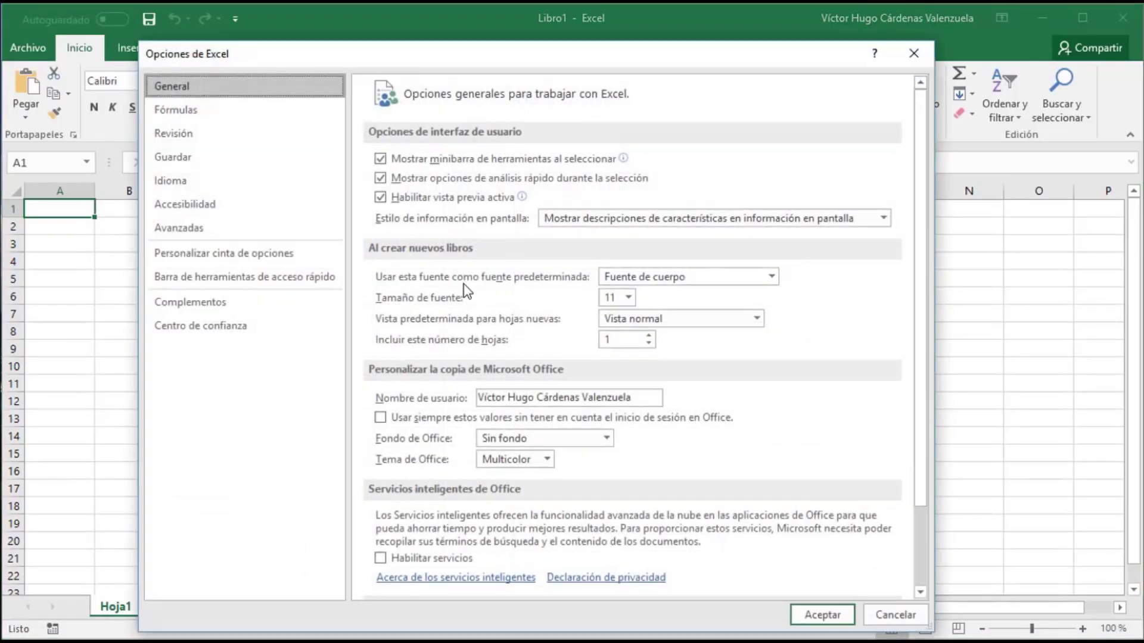
click(223, 301)
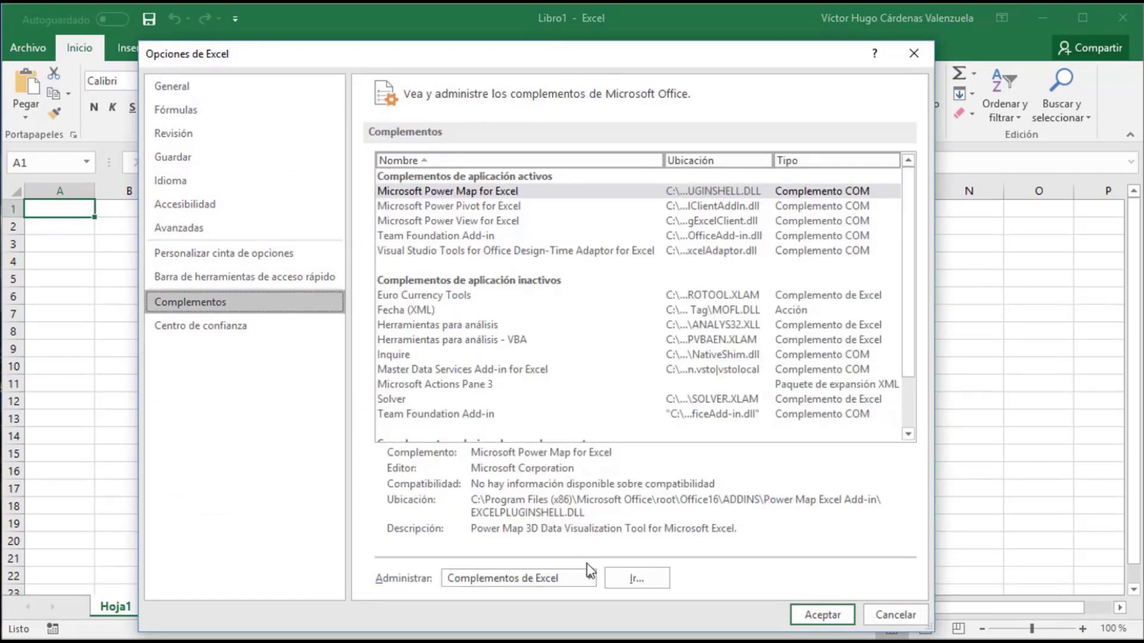
click(589, 578)
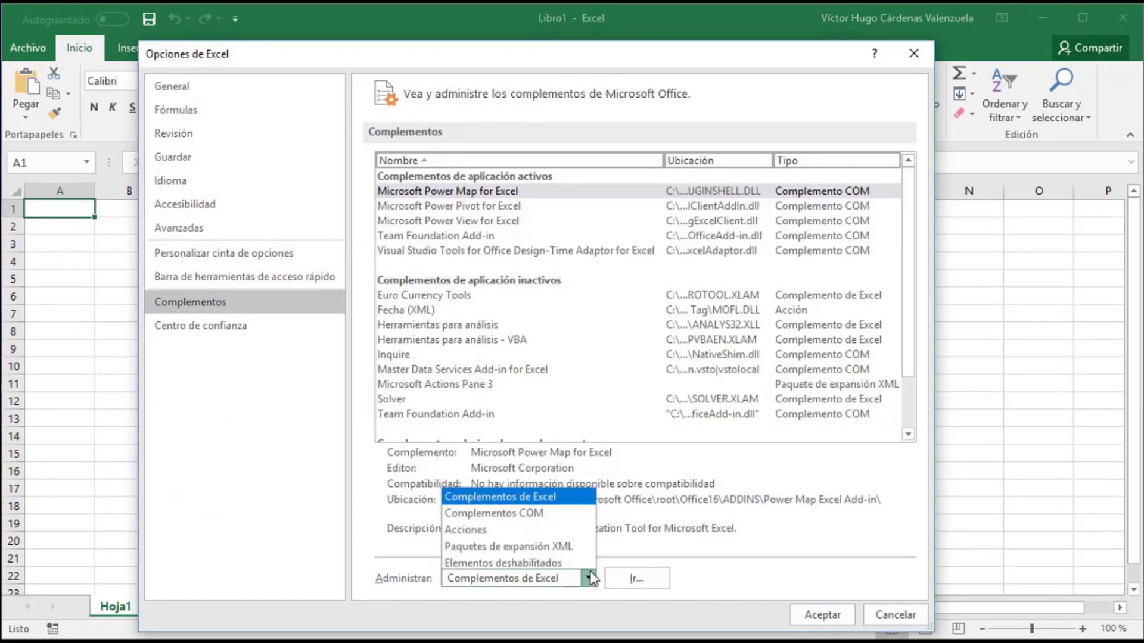
click(542, 511)
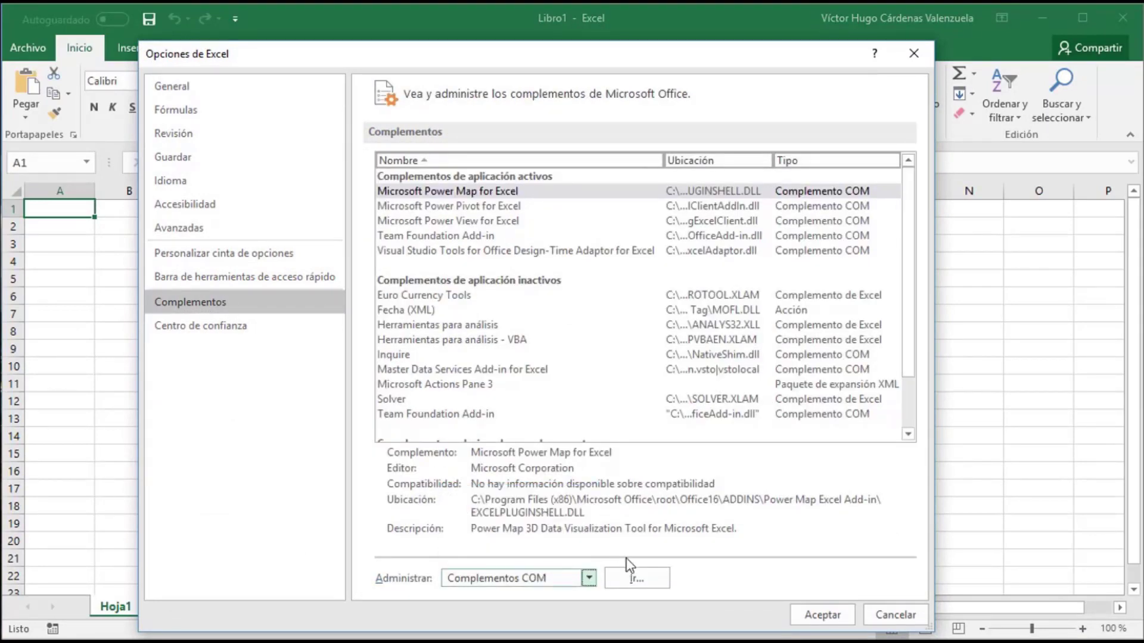
click(631, 572)
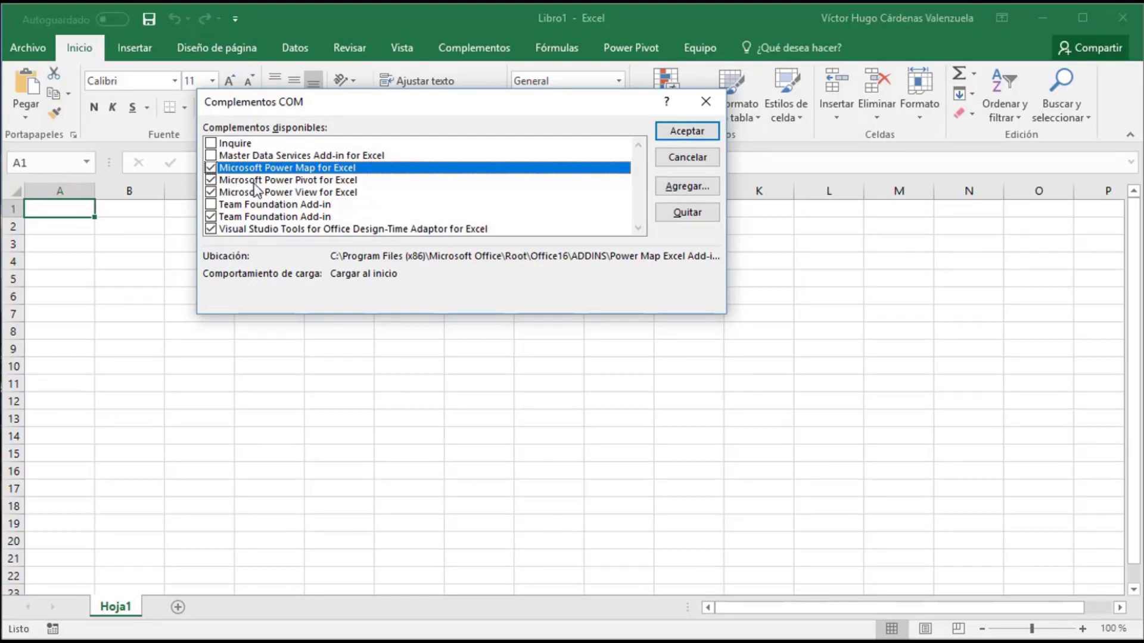
drag(330, 106, 367, 183)
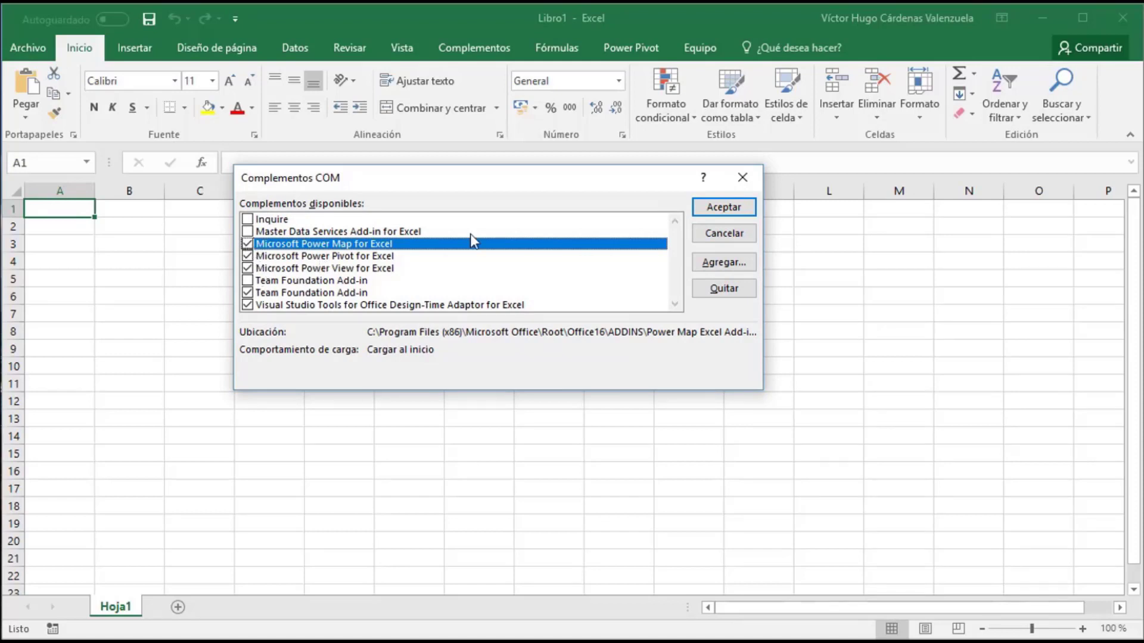
click(724, 207)
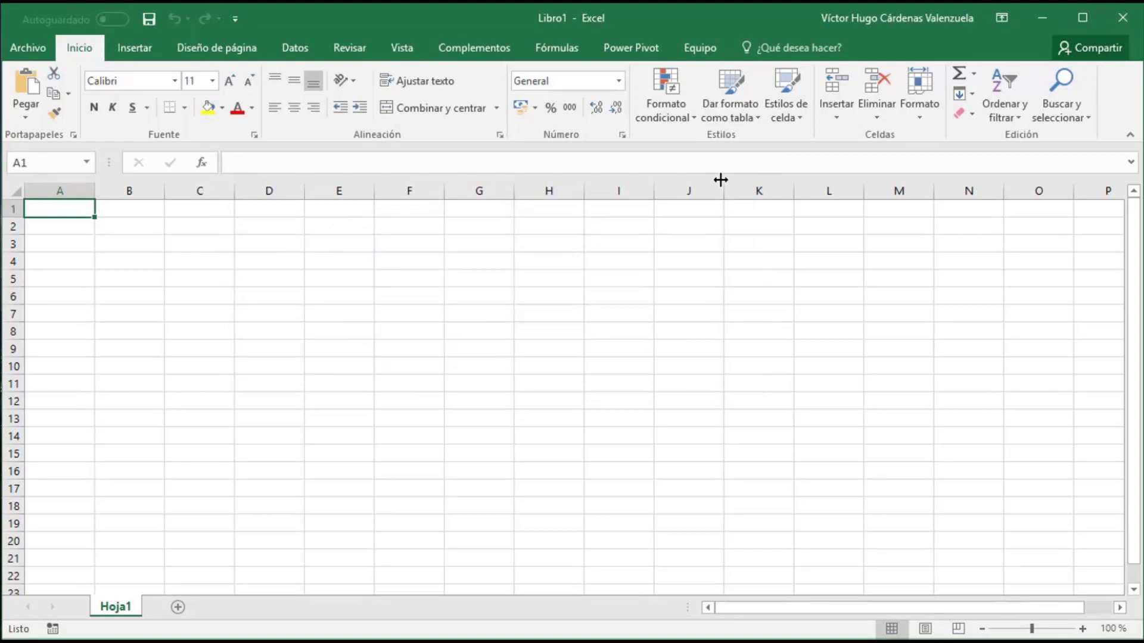
- Open the Power Pivot data model window and widen it to fill the screen
click(643, 50)
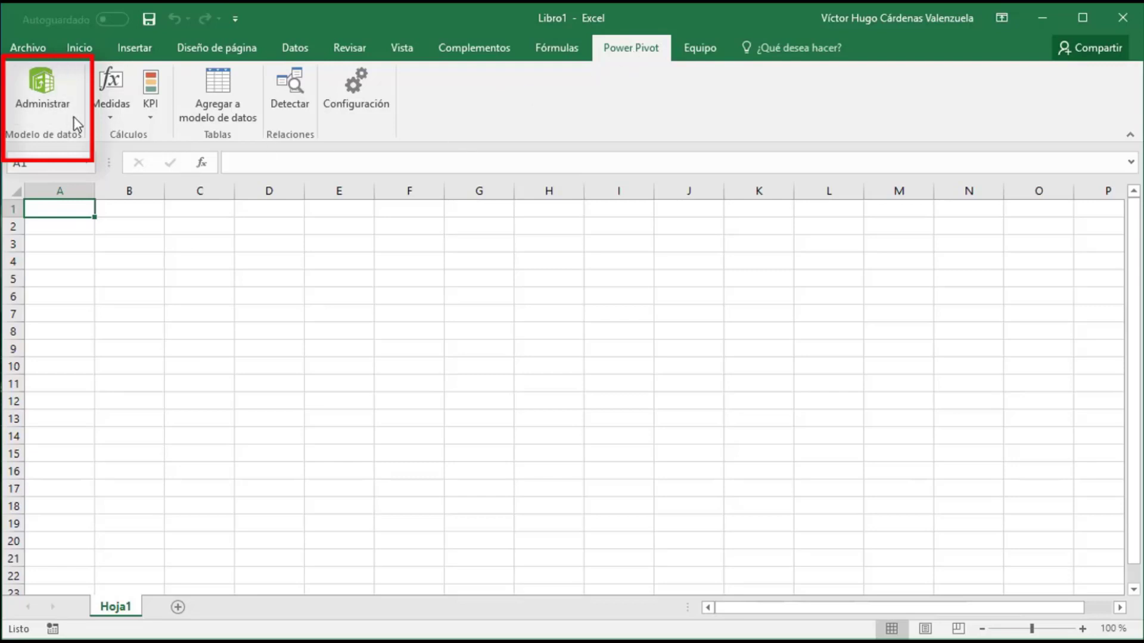
click(54, 106)
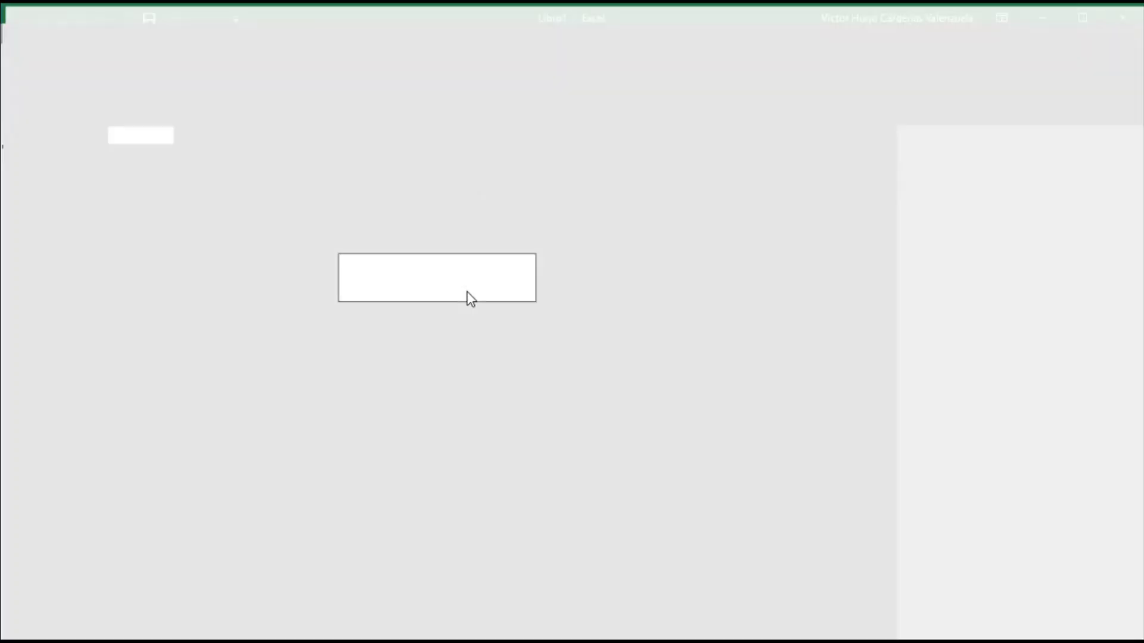
click(1089, 17)
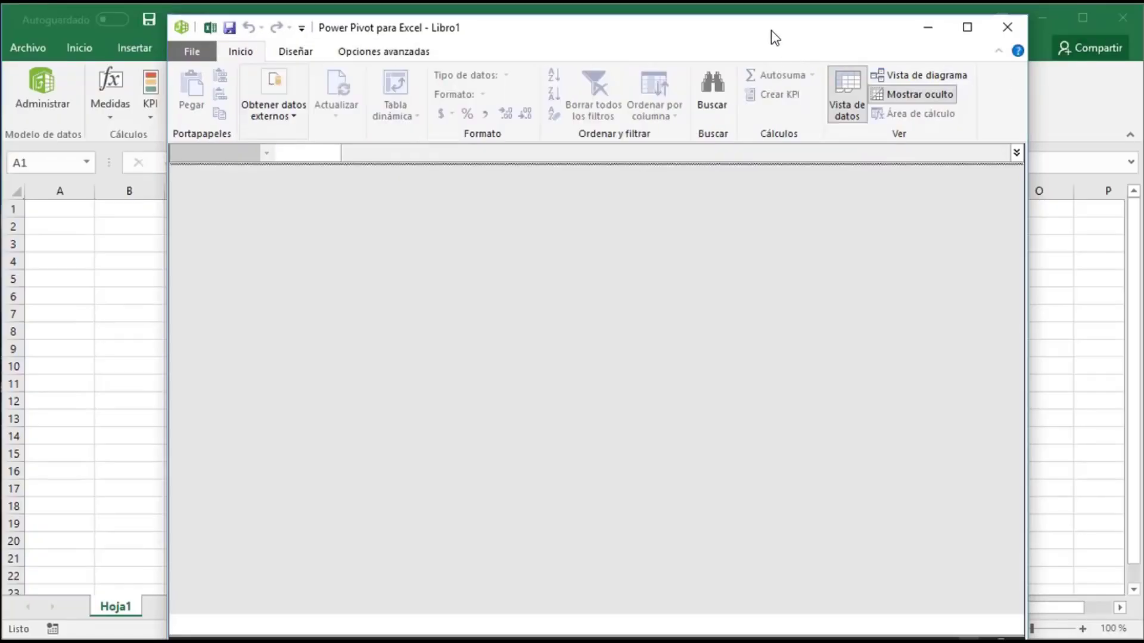
drag(767, 30, 607, 23)
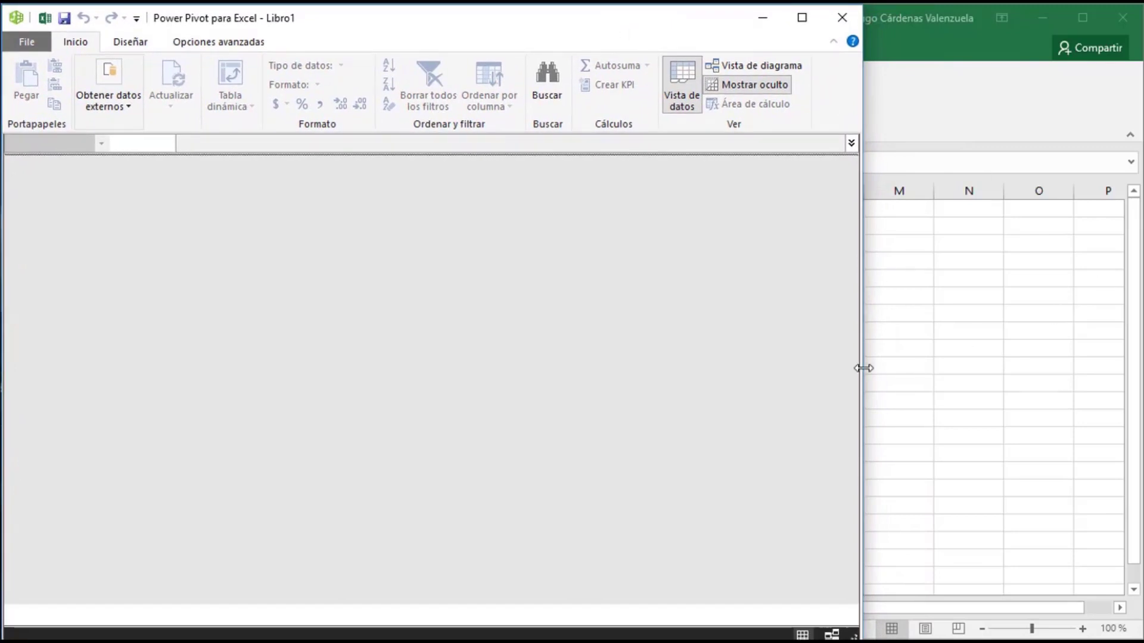
drag(862, 366, 1135, 360)
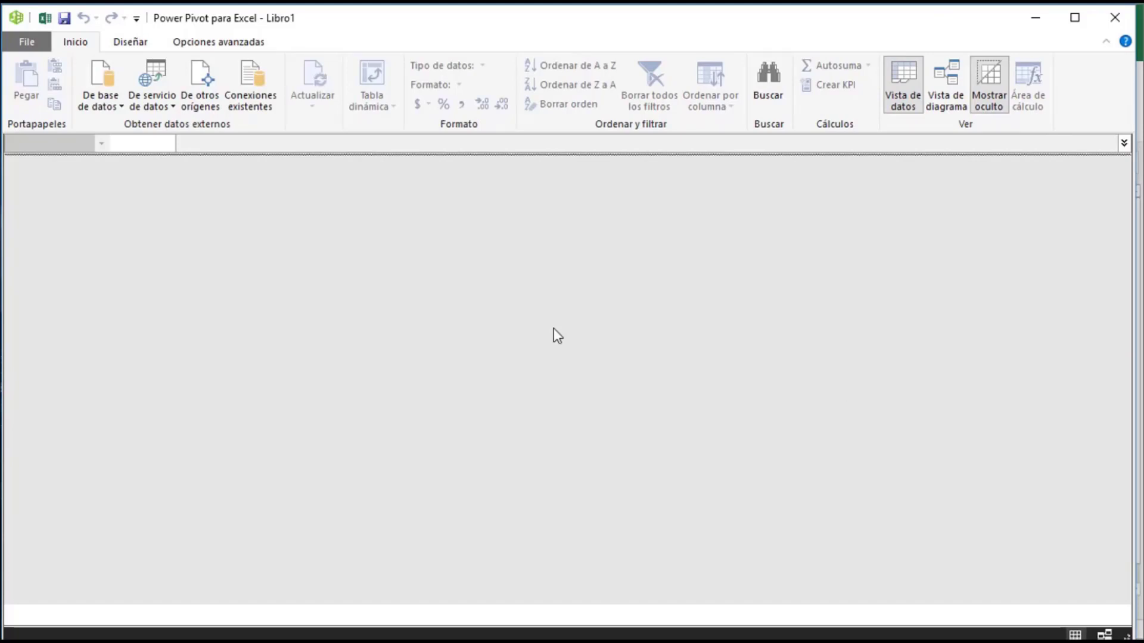
- Examine the database and other external source types offered for importing tables into Power Pivot
click(103, 107)
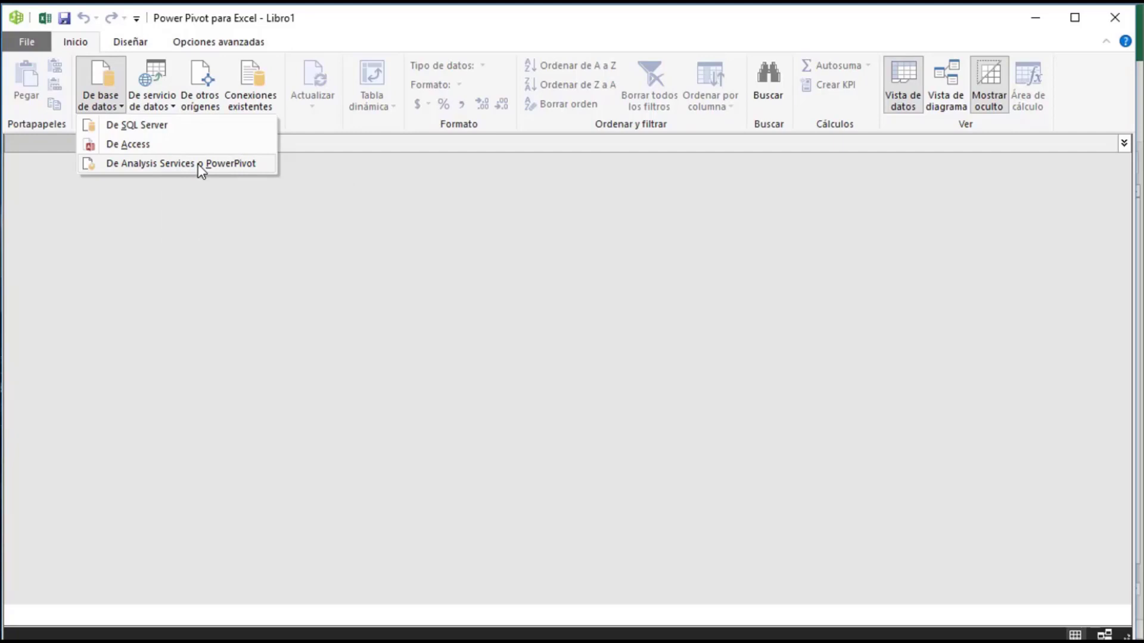
click(206, 98)
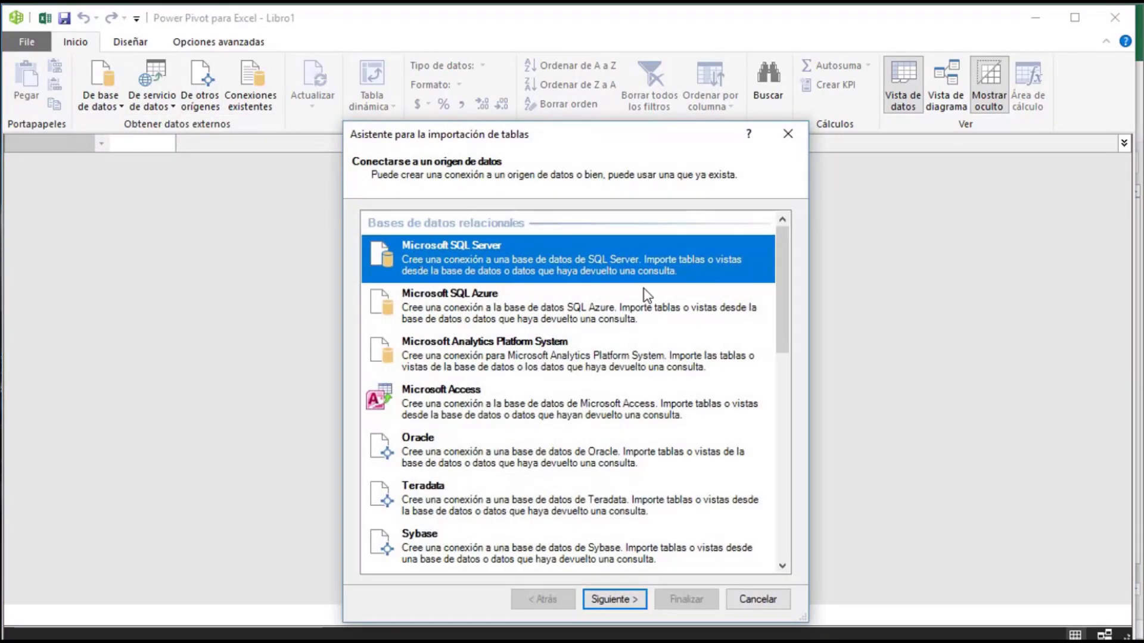
click(453, 445)
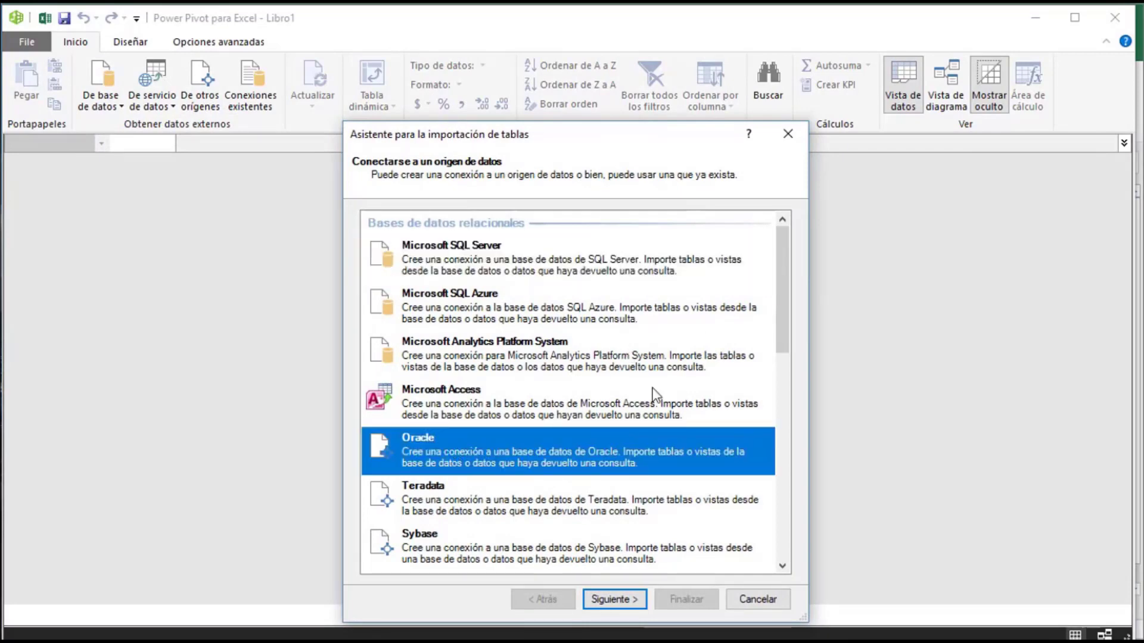
drag(782, 342, 792, 509)
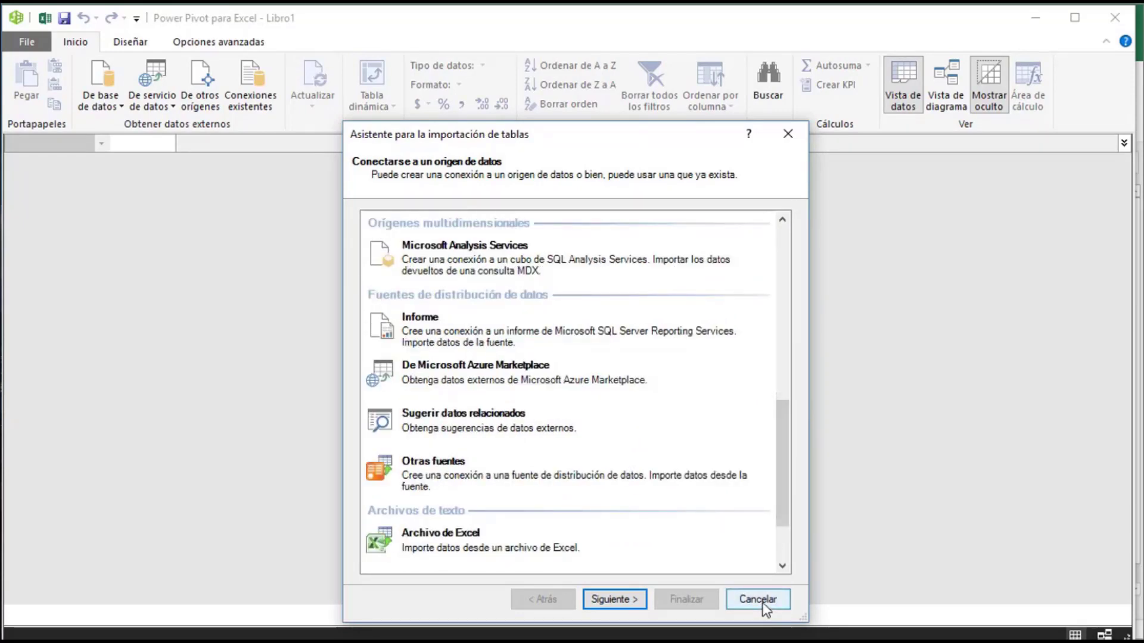
click(760, 600)
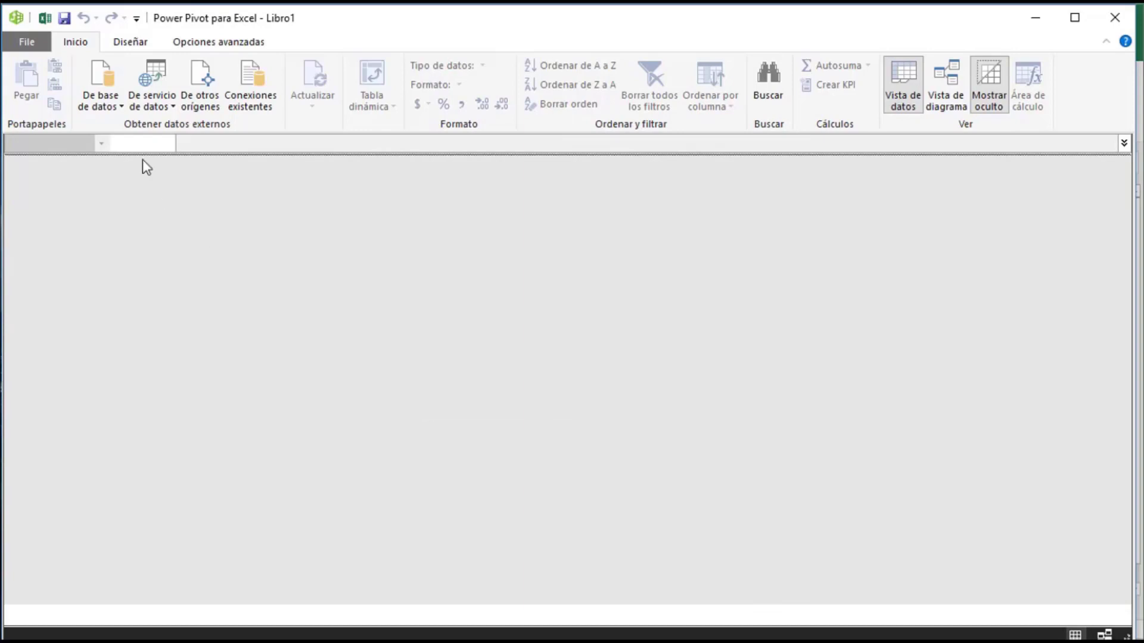
- Set up and test a SQL Server connection to the Northwind database on localhost with Windows authentication
click(111, 106)
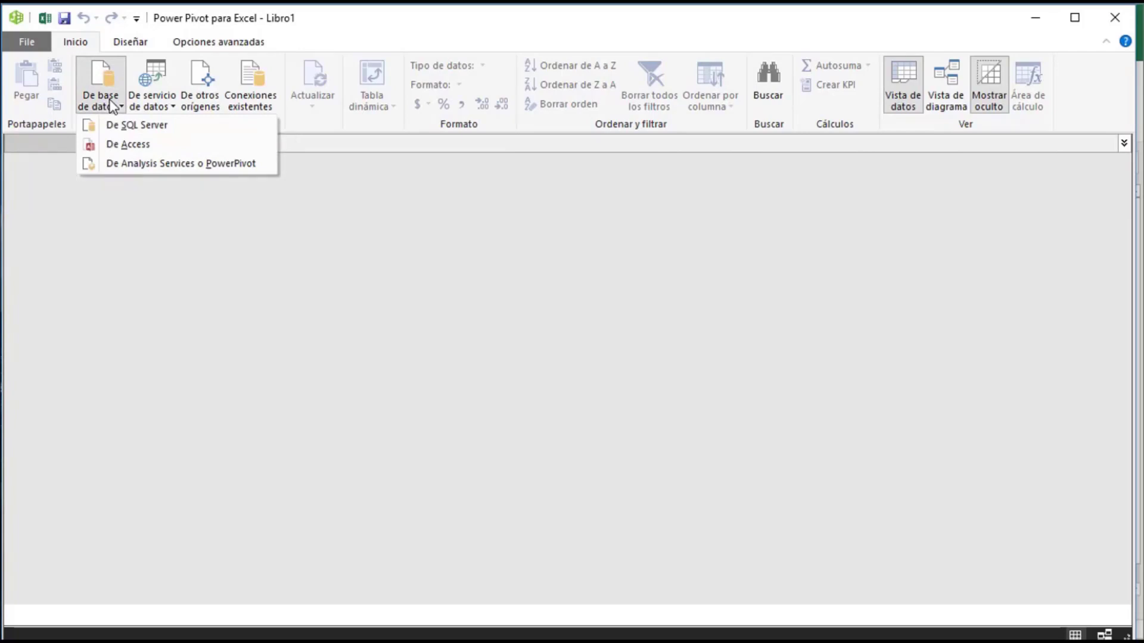
click(158, 130)
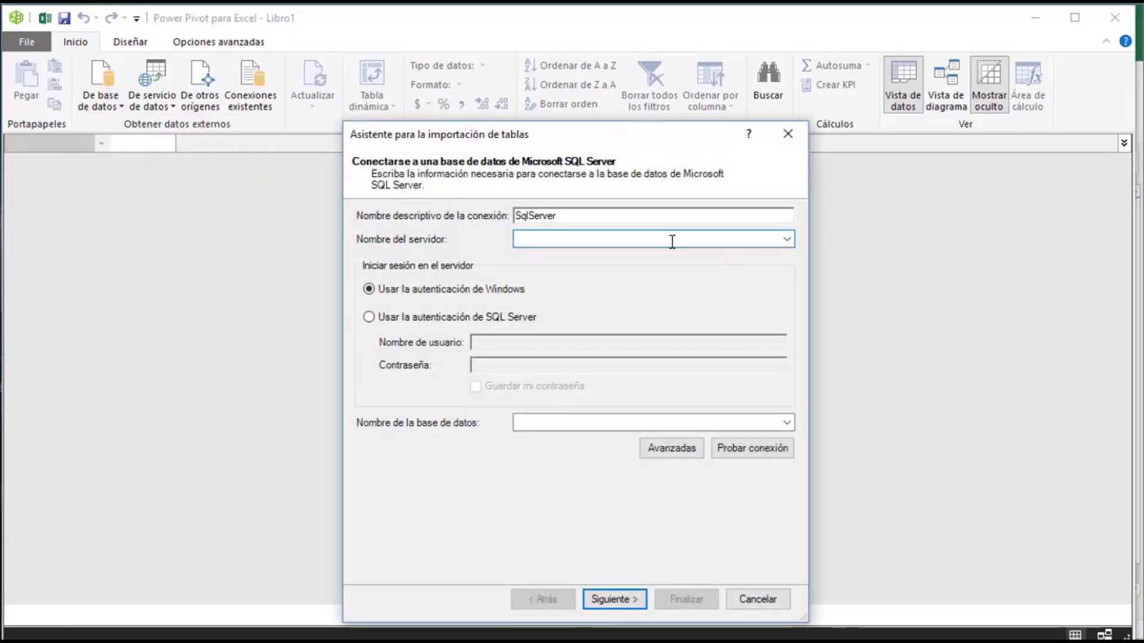
text(localhost)
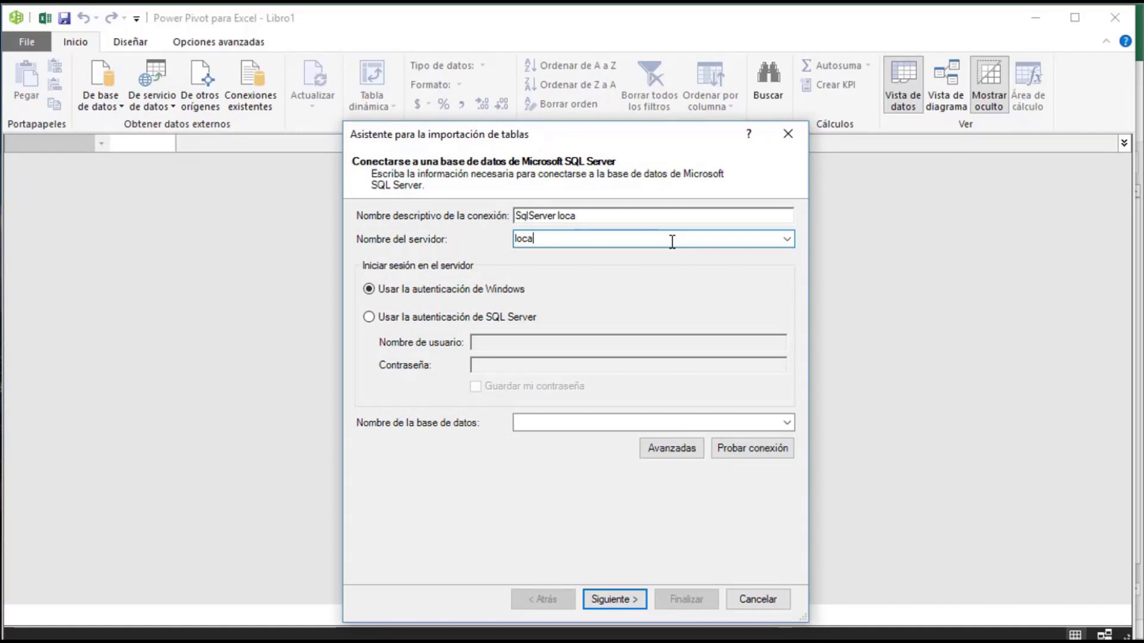
click(787, 423)
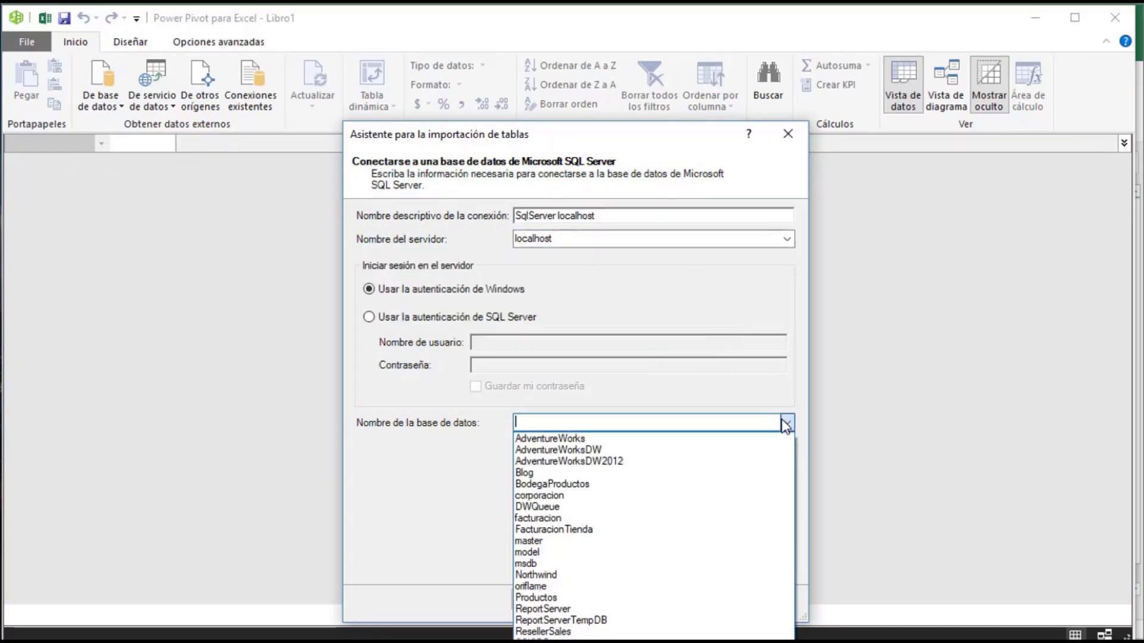
click(585, 577)
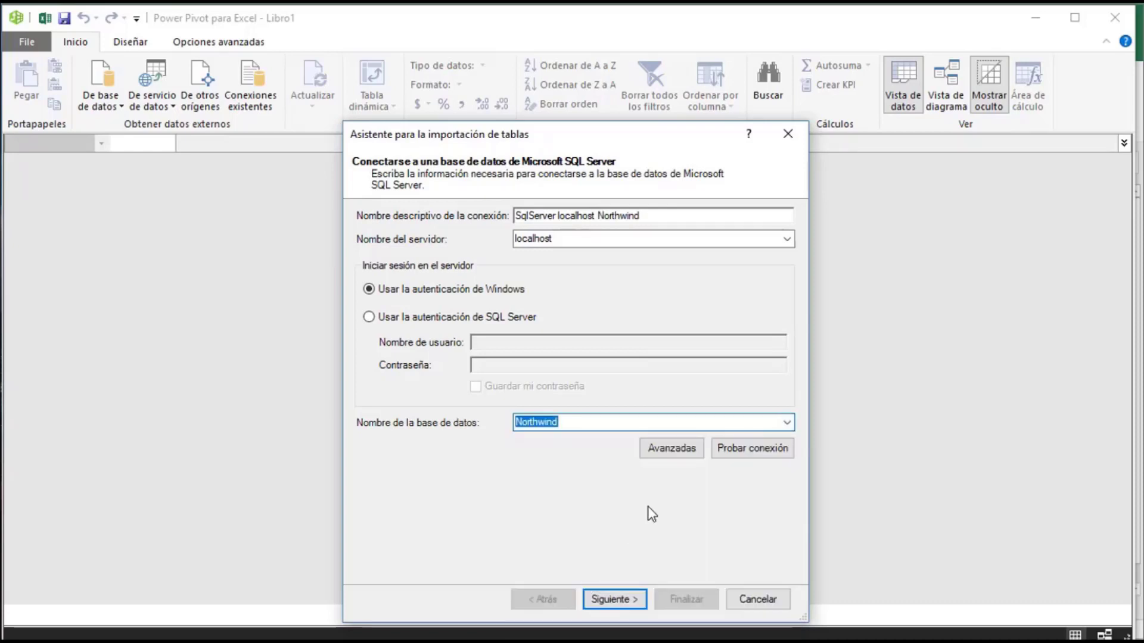
click(754, 447)
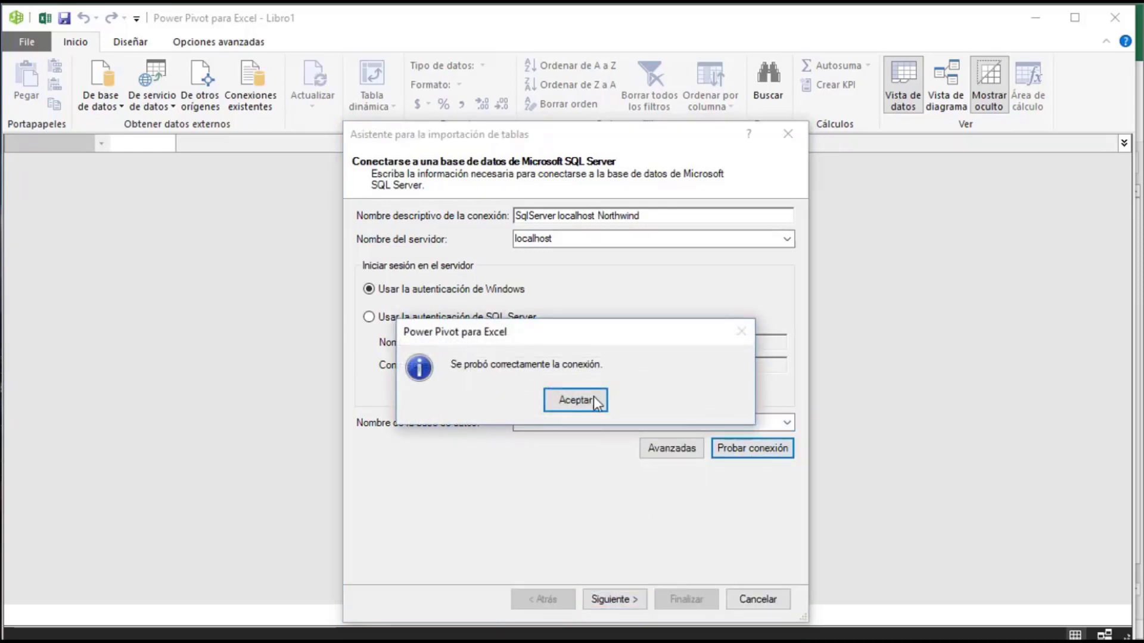
click(593, 398)
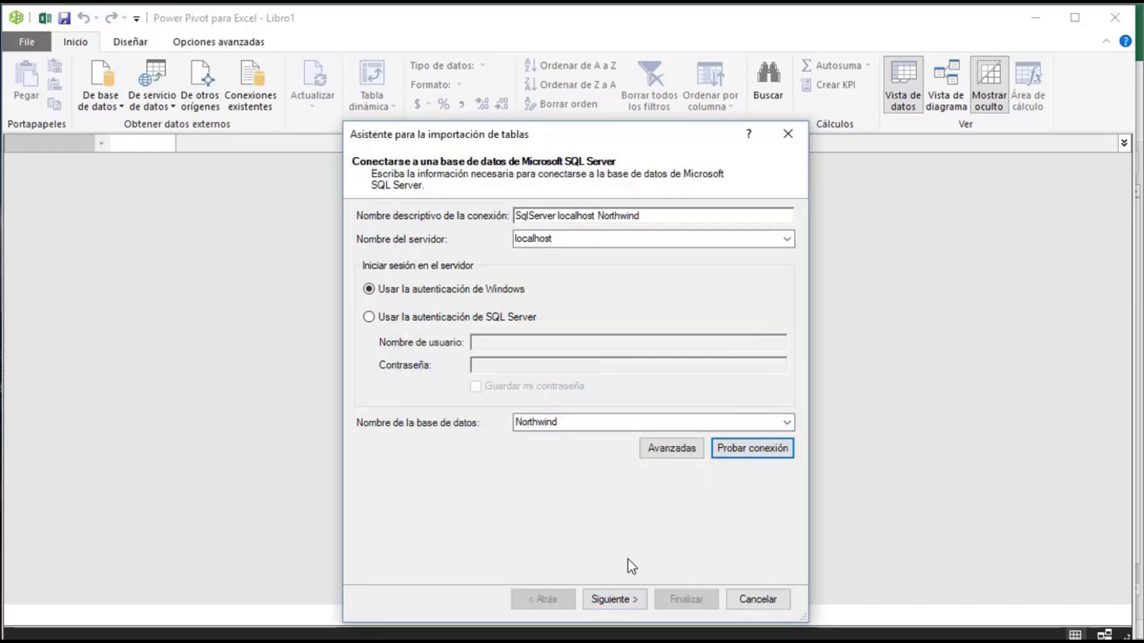
click(624, 603)
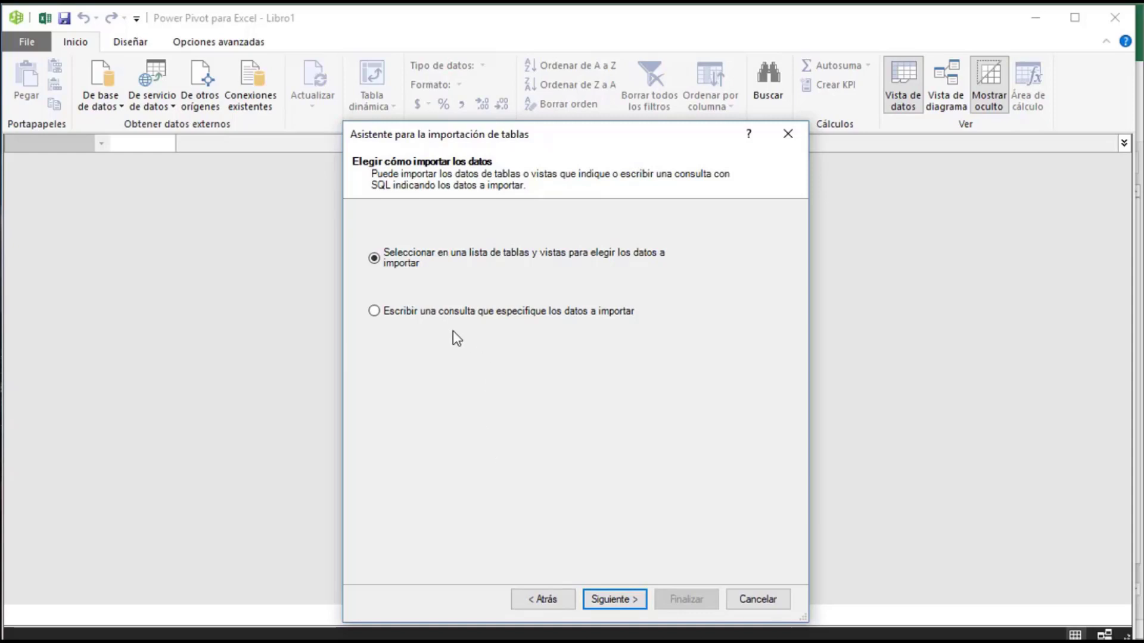
click(440, 312)
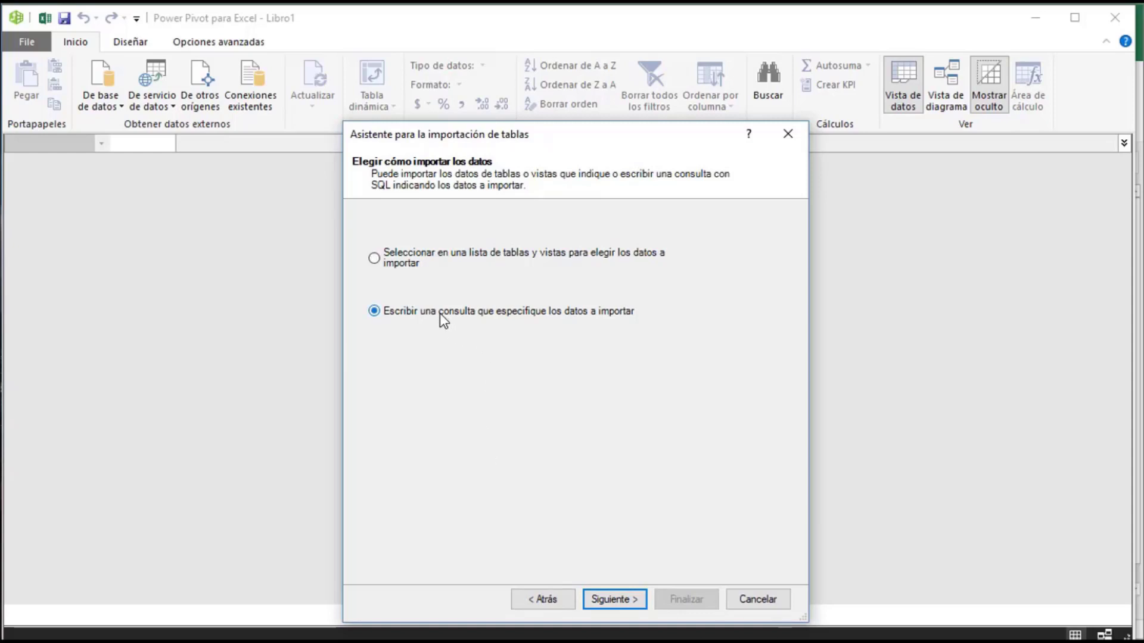
click(614, 600)
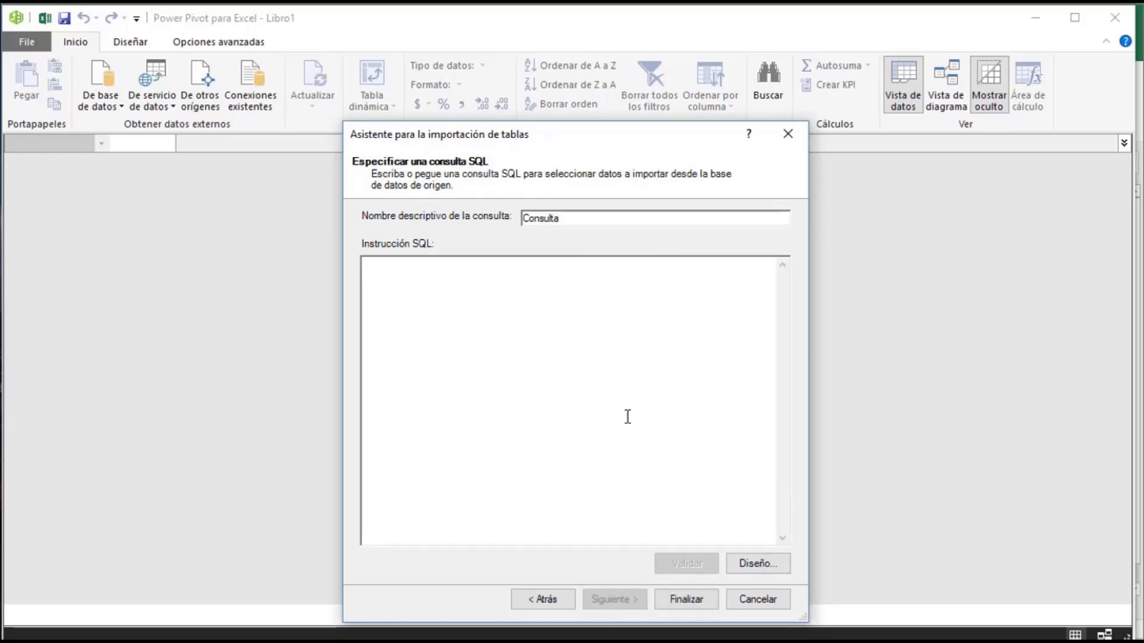
click(548, 599)
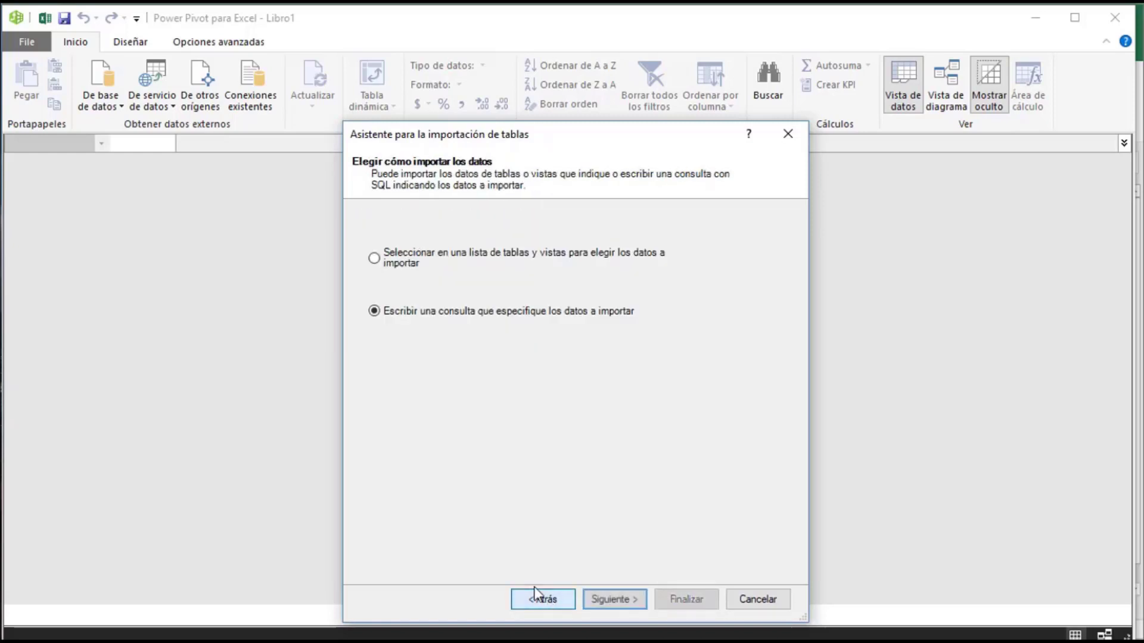
- Choose to import from a list of tables and views and bring up the Northwind table list
click(404, 267)
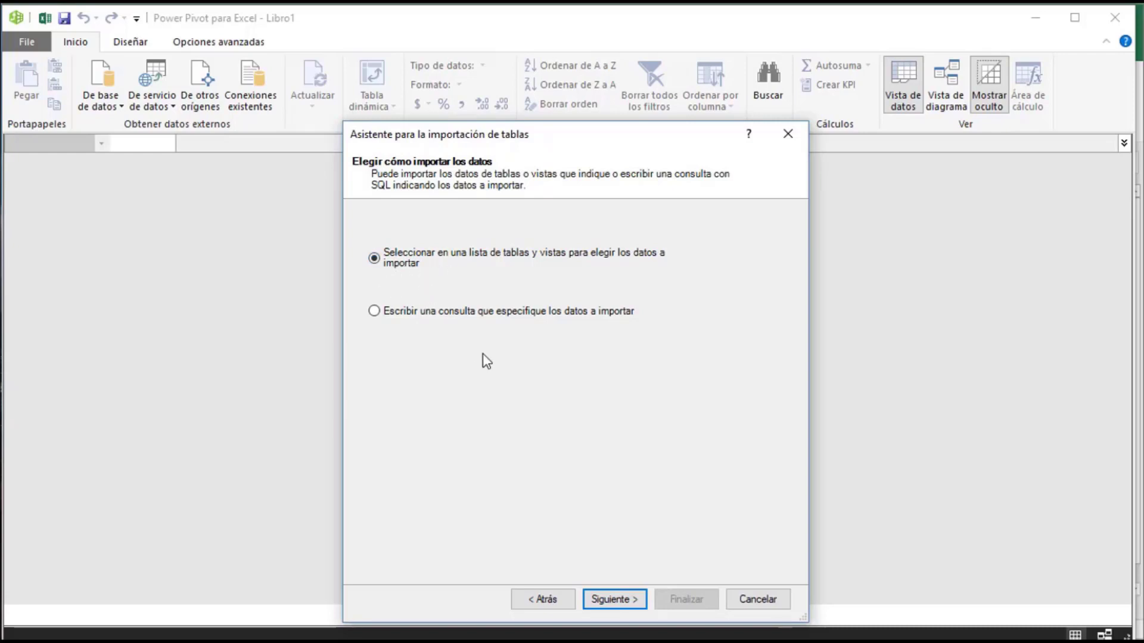
click(615, 597)
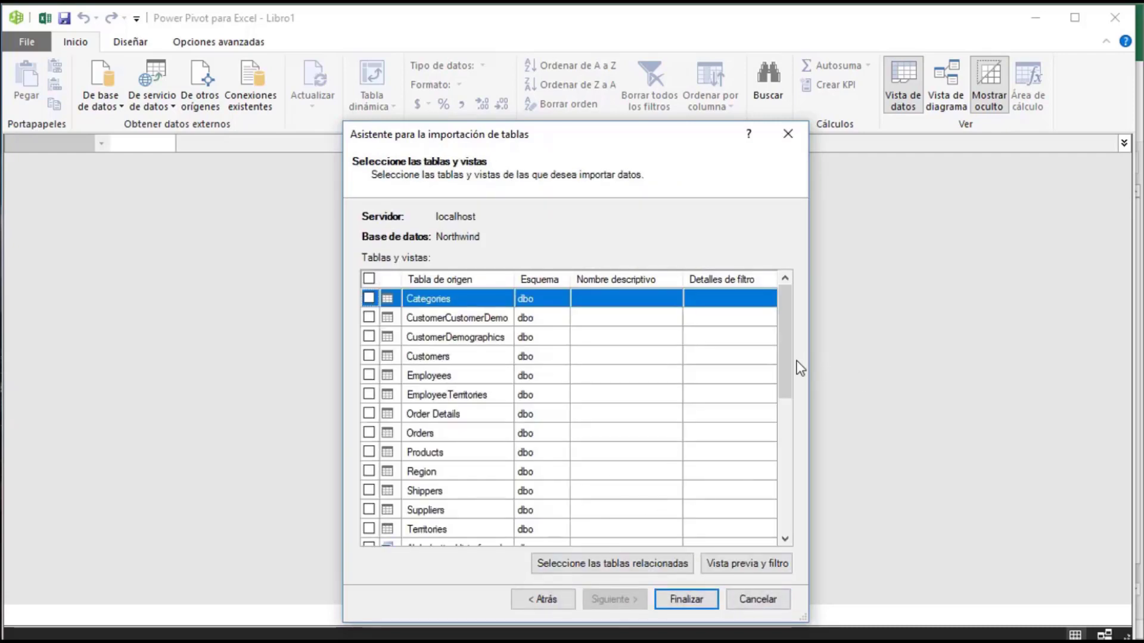
drag(594, 137, 582, 112)
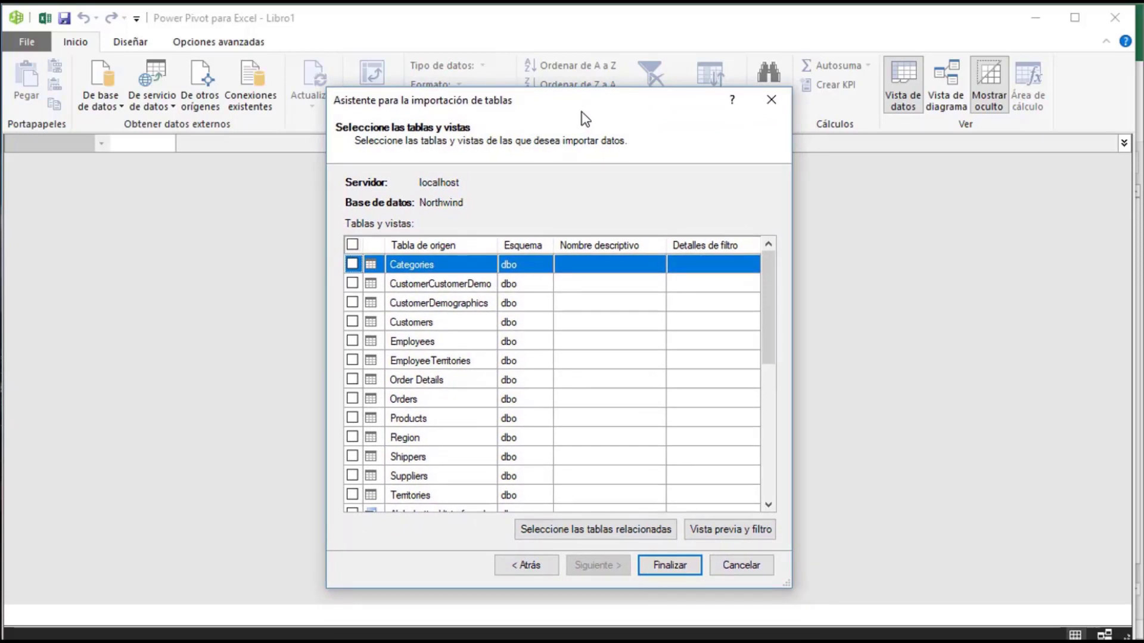
- Return to the connection settings, try SQL Server authentication and restore Windows authentication before continuing
click(528, 566)
click(527, 566)
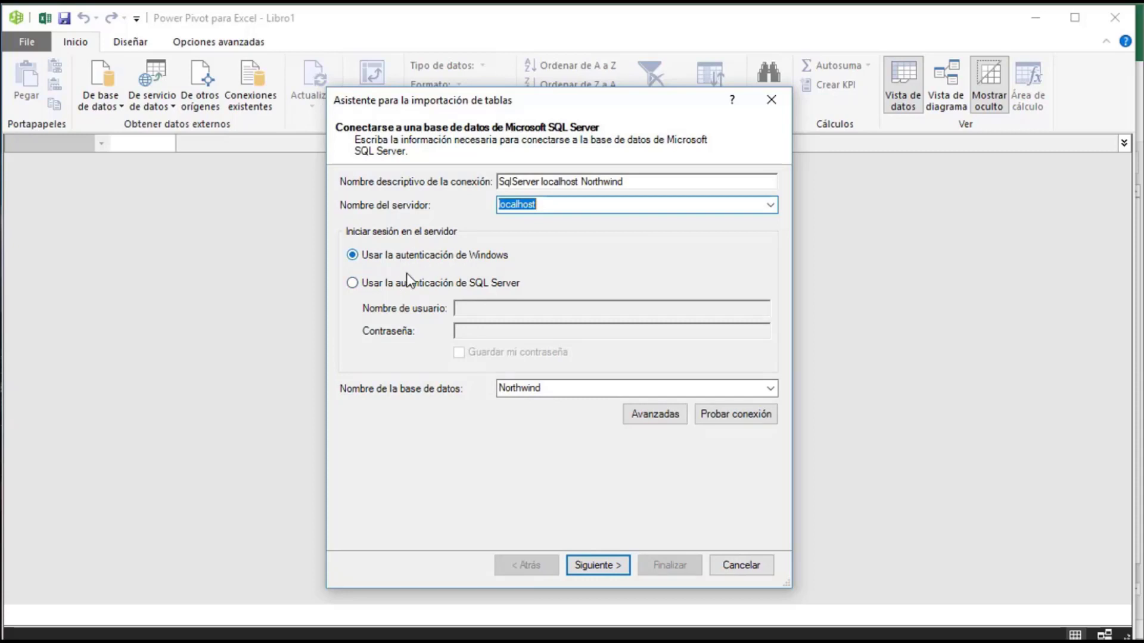
click(410, 289)
click(410, 290)
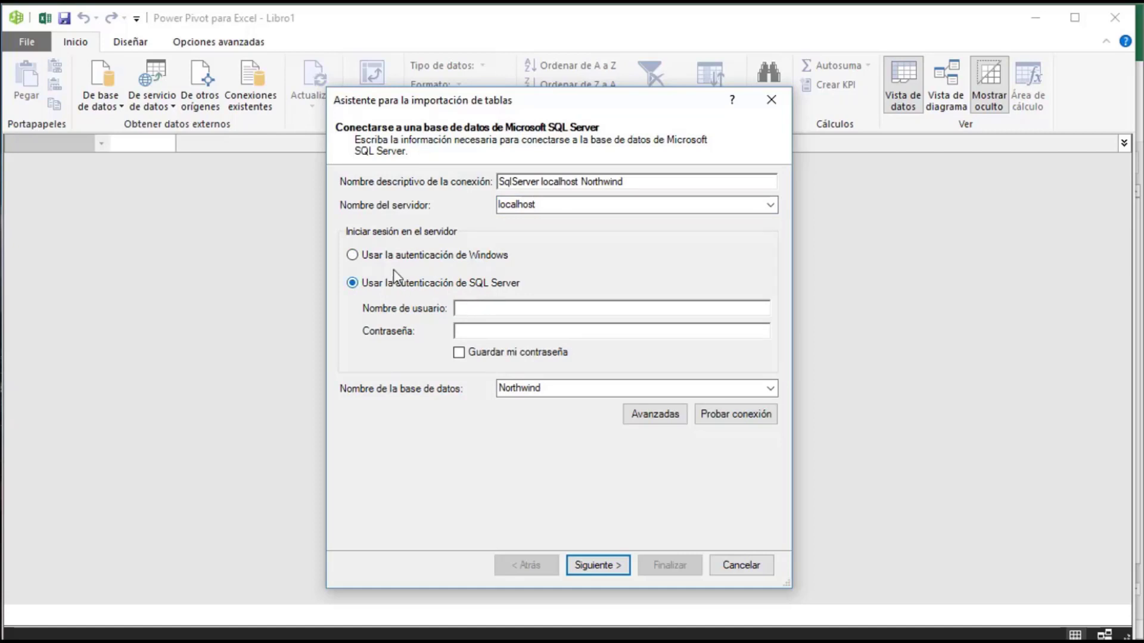
click(382, 255)
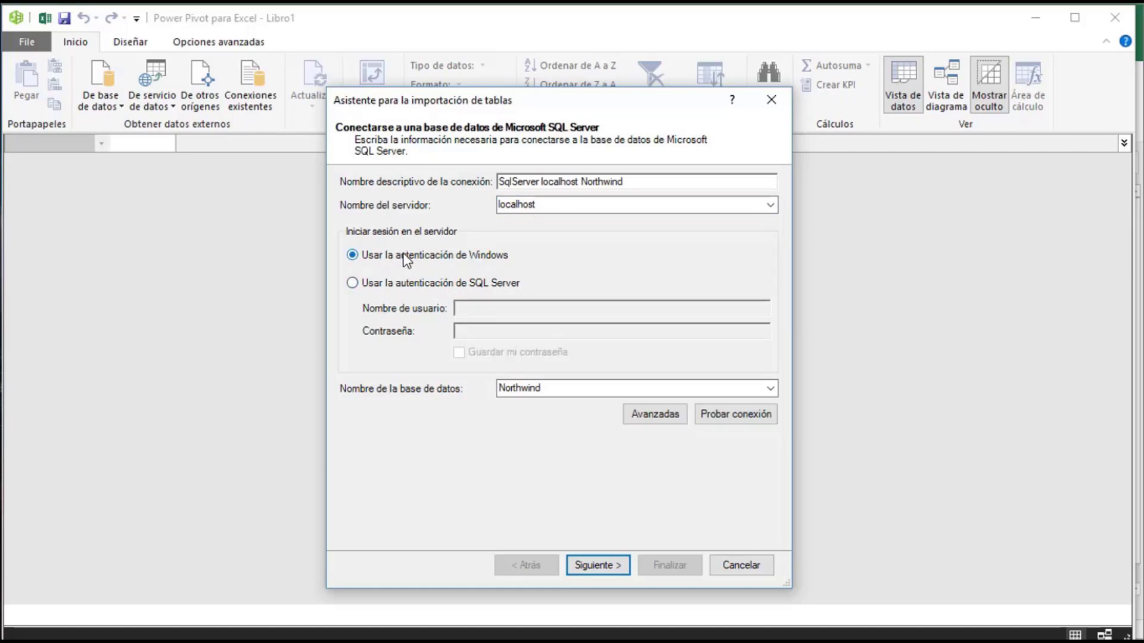
click(607, 567)
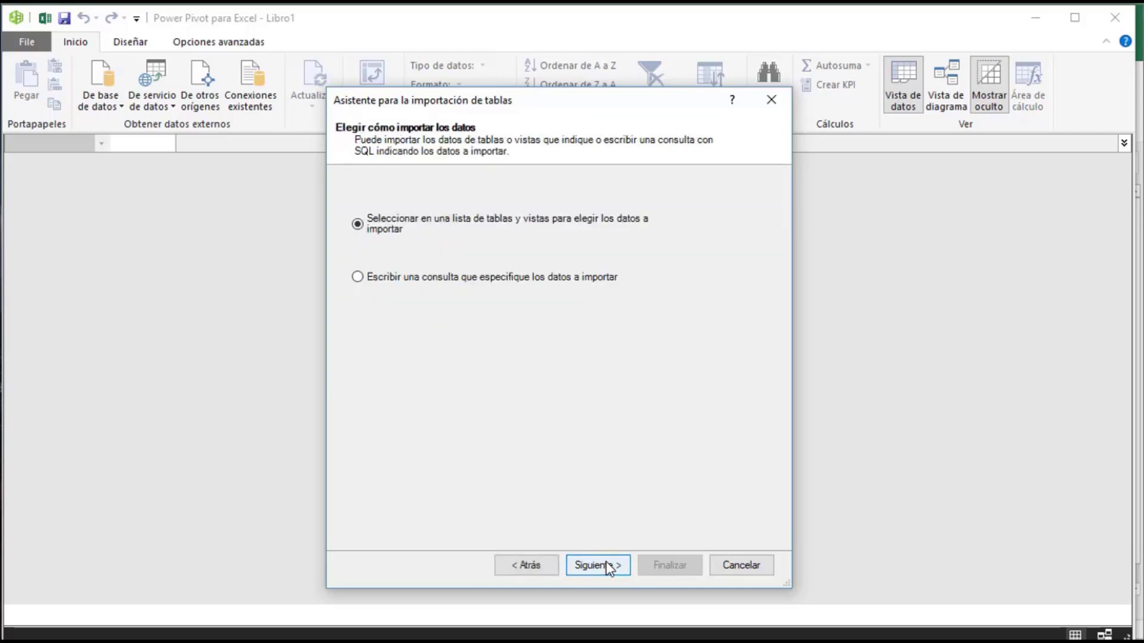
- Select the Categories, Customers, Employees, Order Details, Orders, Products and Suppliers tables for import from the Northwind table list
click(608, 567)
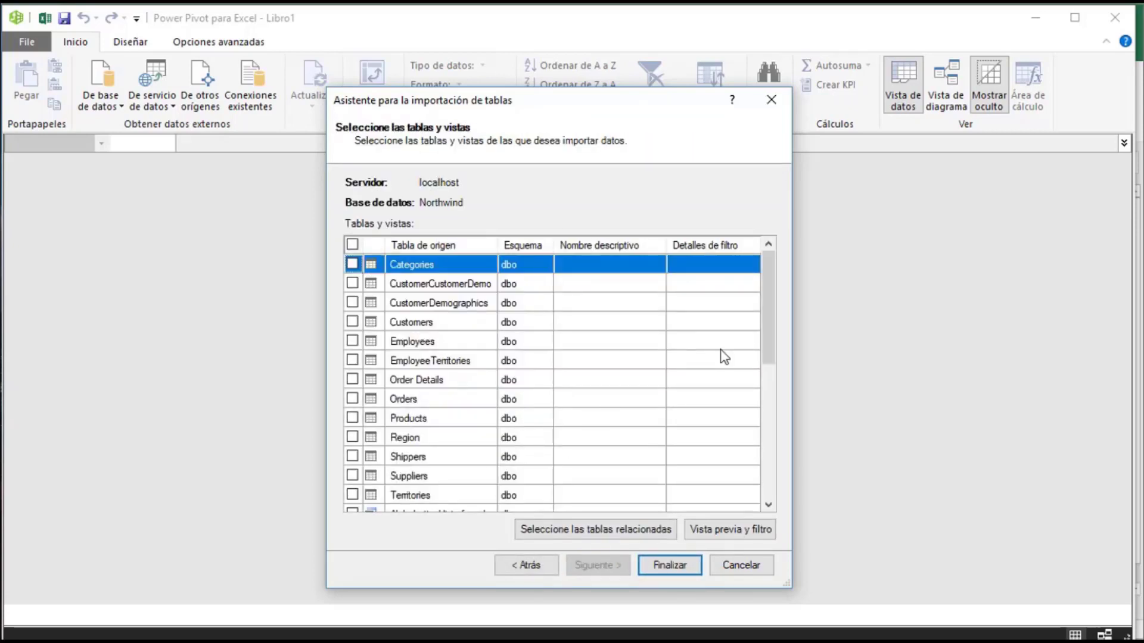
click(352, 265)
click(353, 322)
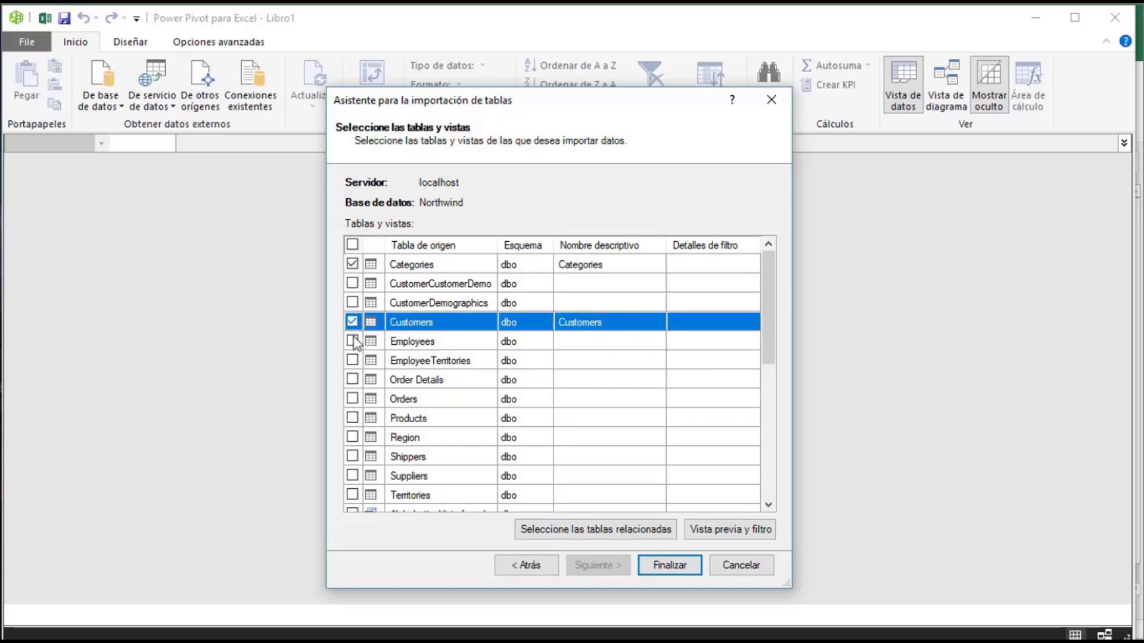
click(350, 381)
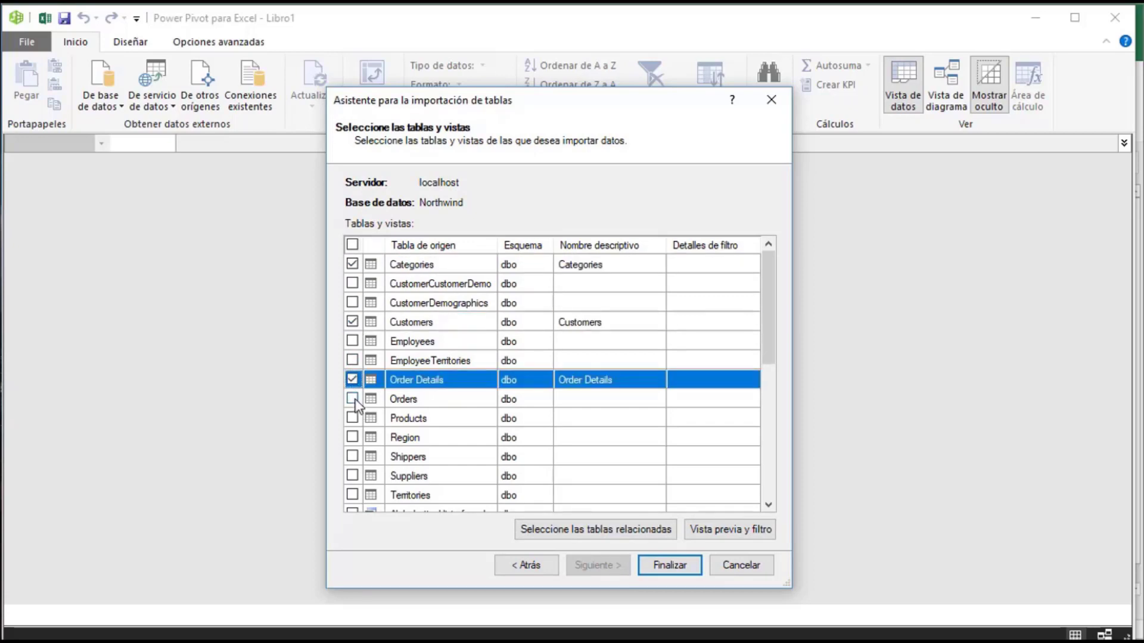
click(353, 399)
click(351, 419)
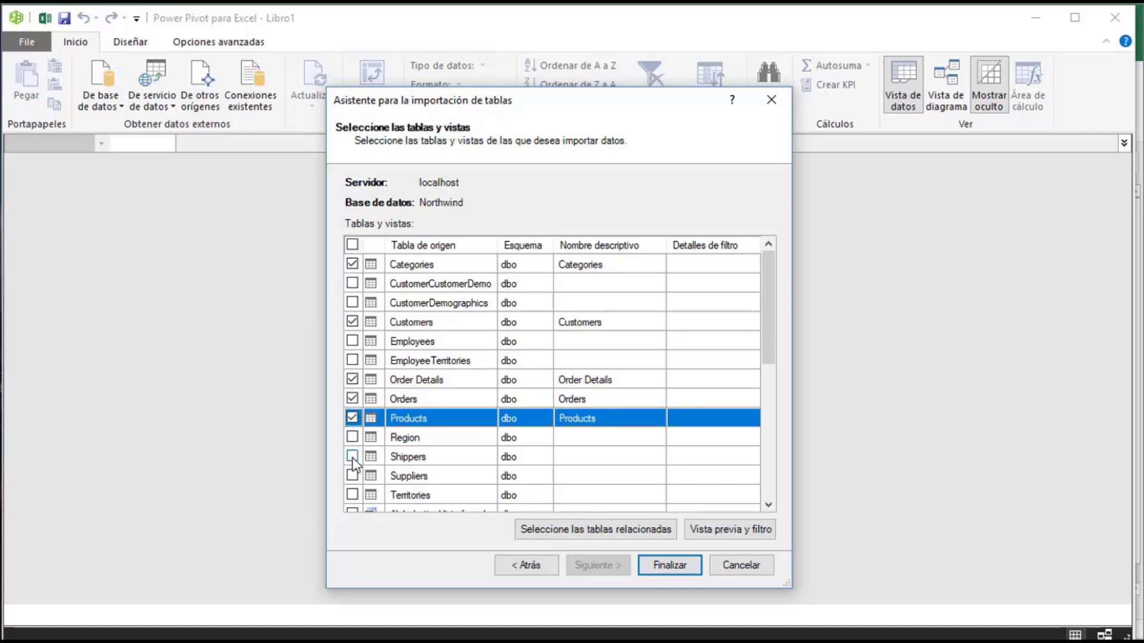
click(353, 476)
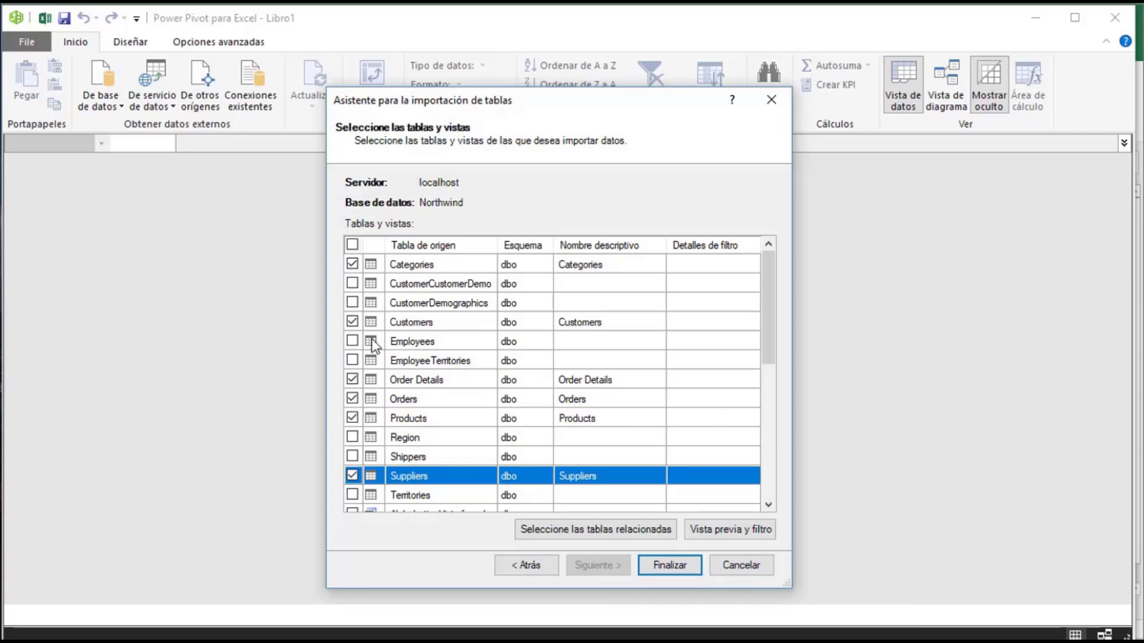
click(353, 340)
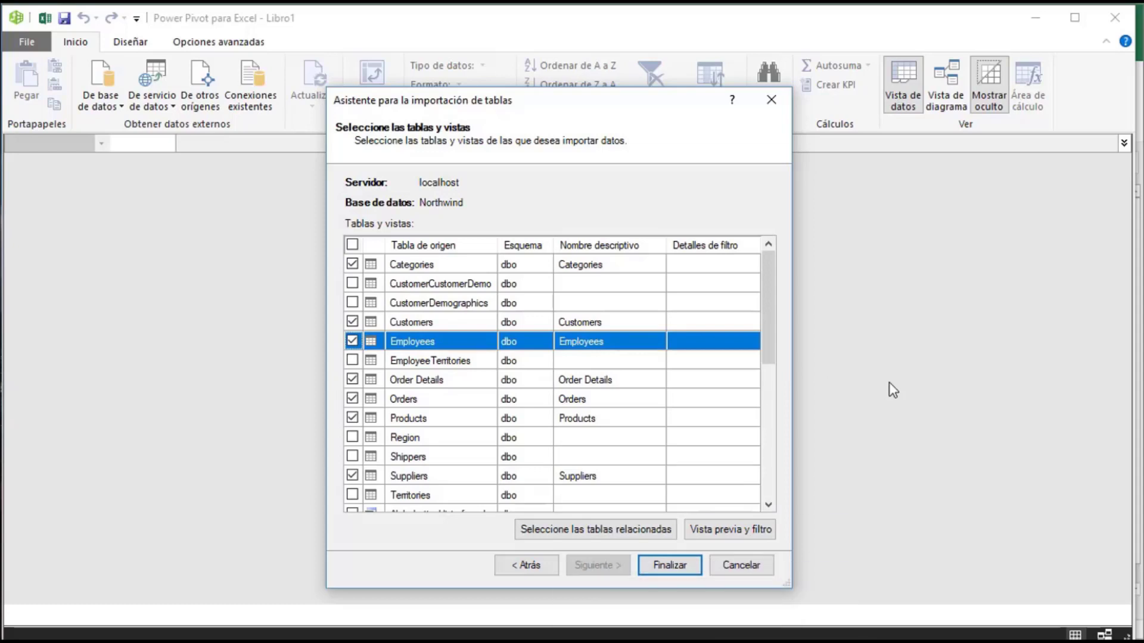
- Preview the Customers table's columns, check the Country column's filter options, and return to the table list without applying changes
click(612, 264)
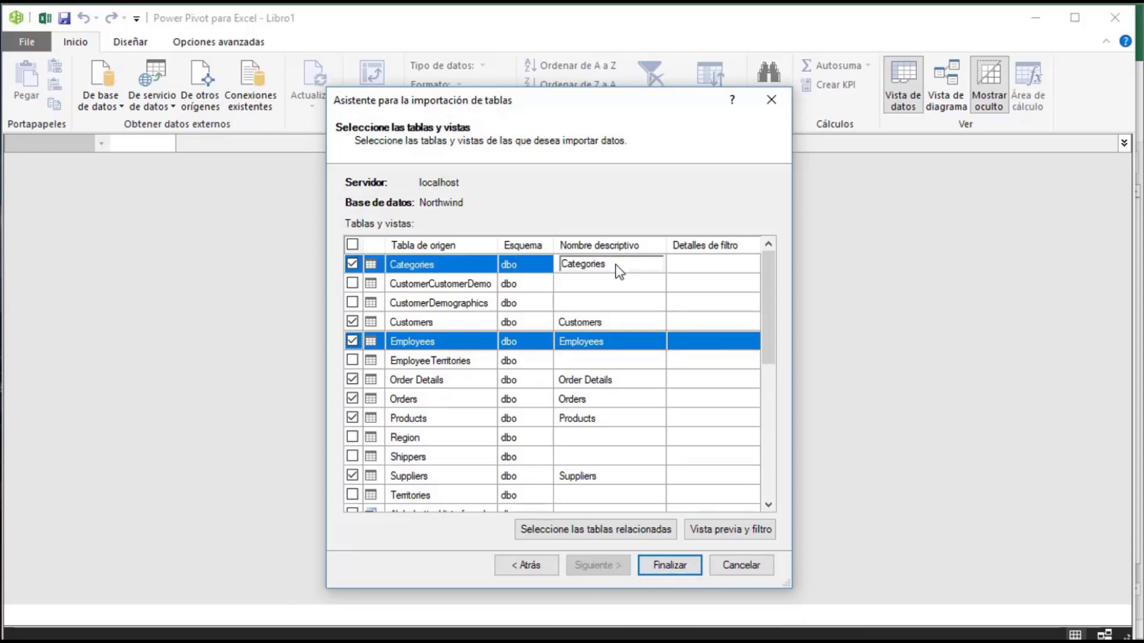
click(613, 322)
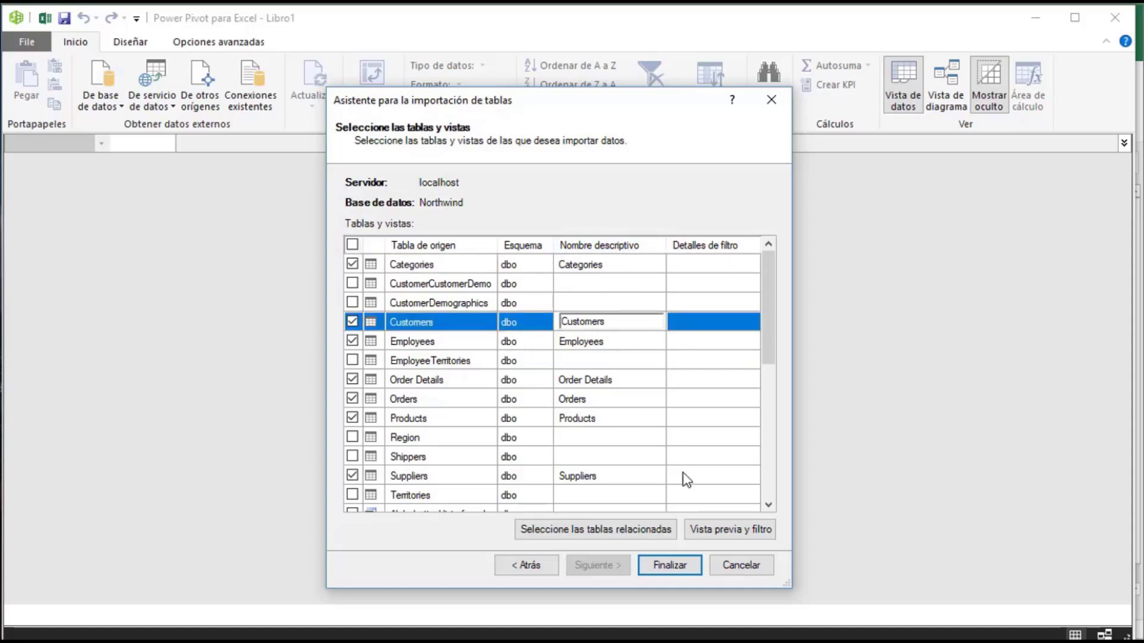
click(750, 533)
click(749, 533)
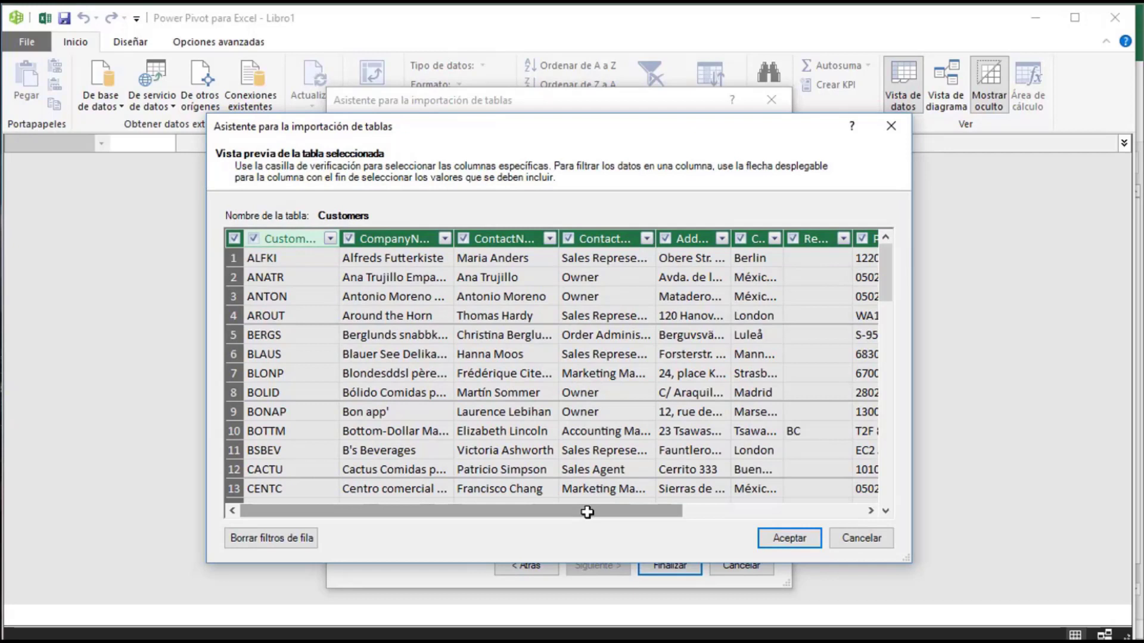
drag(587, 513, 833, 496)
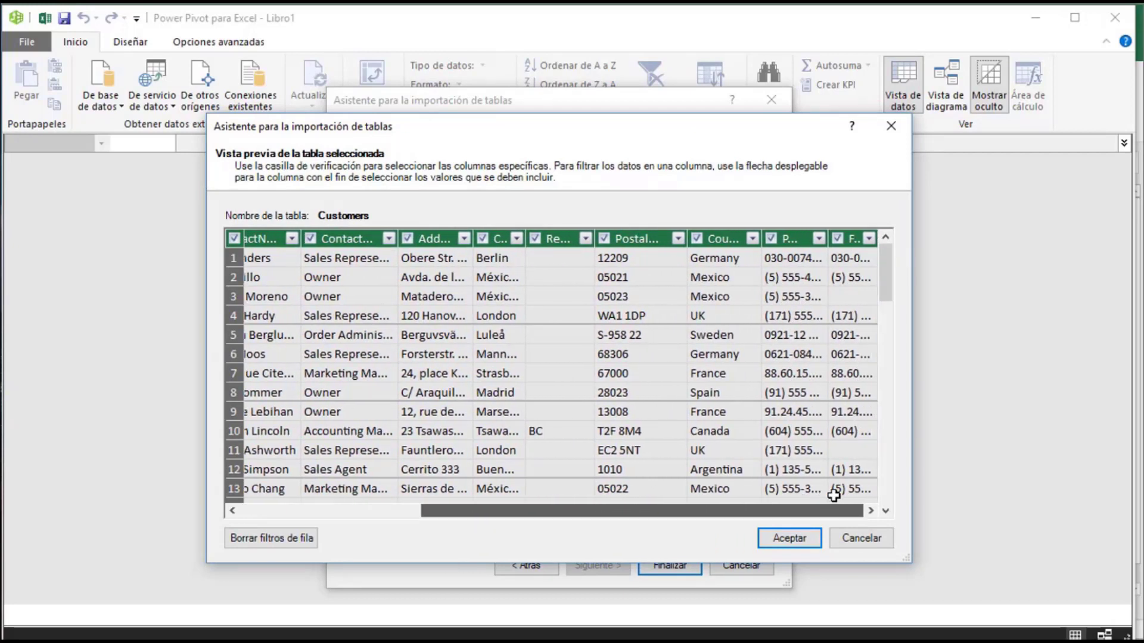
click(753, 239)
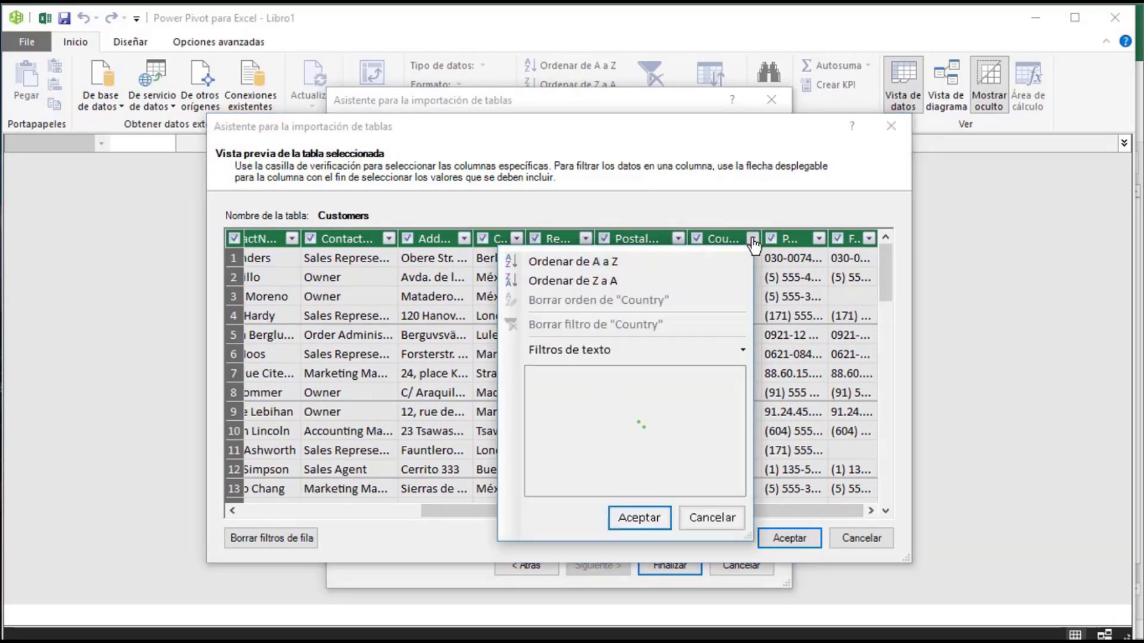
click(722, 523)
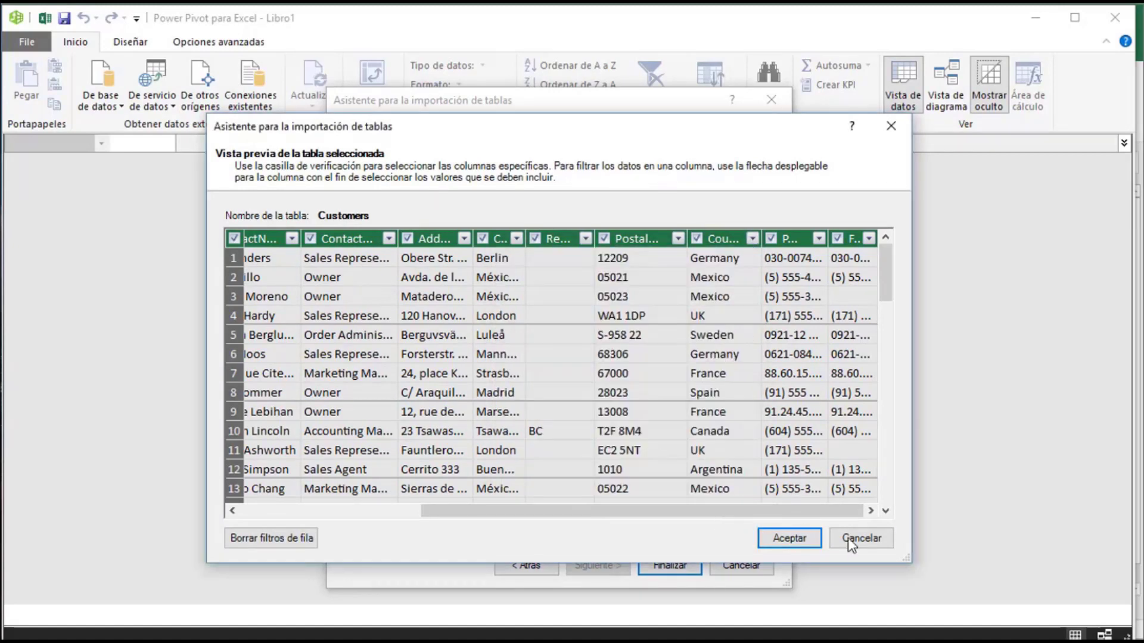
click(859, 538)
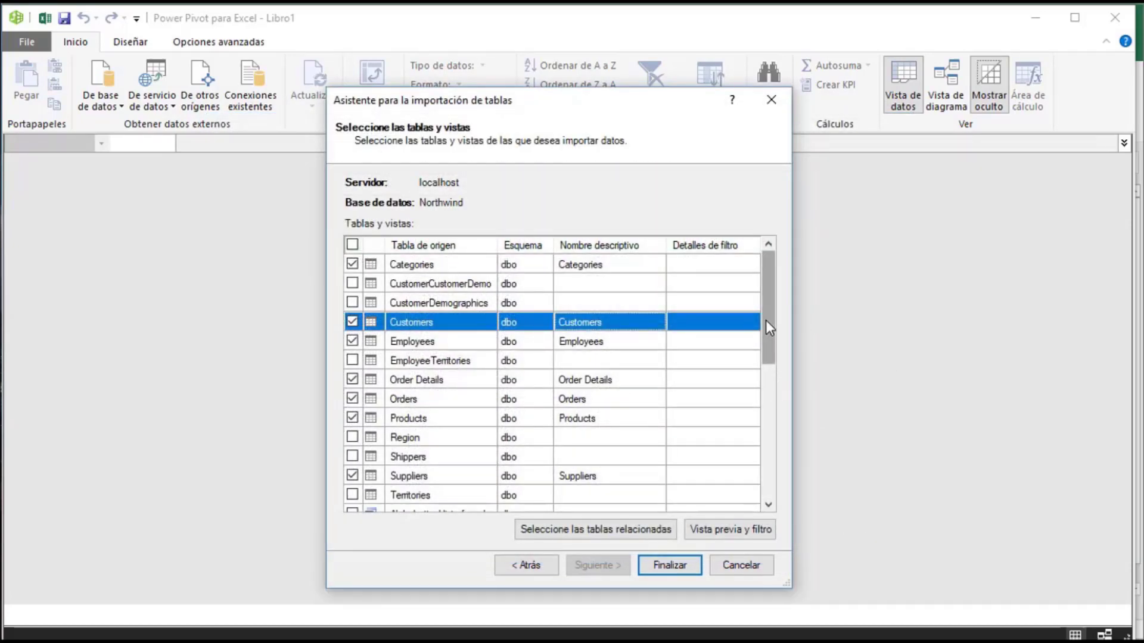
- Run the import of the selected Northwind tables and close the import wizard
click(670, 565)
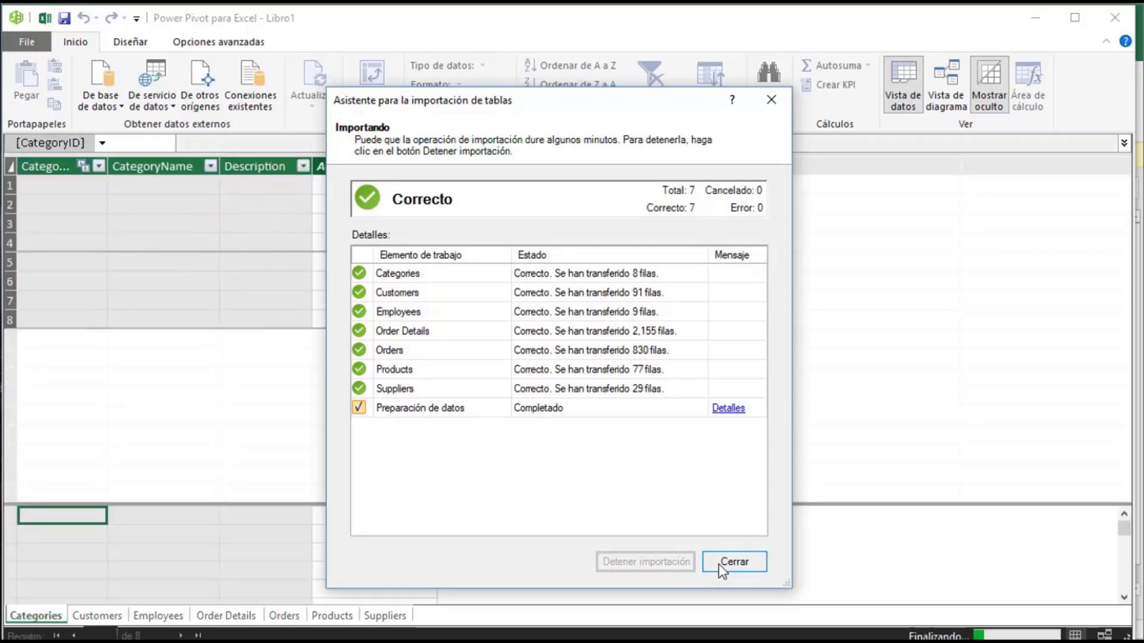
click(721, 562)
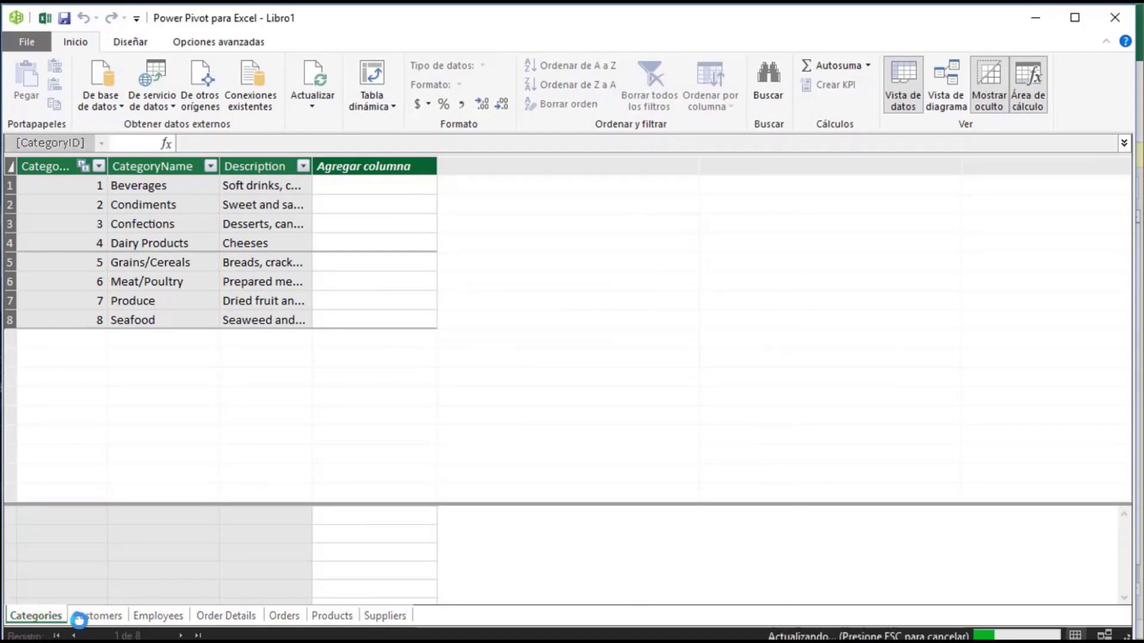
- Look through the imported tables from Customers to Suppliers, examine their relationships in the diagram view, and return to the data view
click(117, 622)
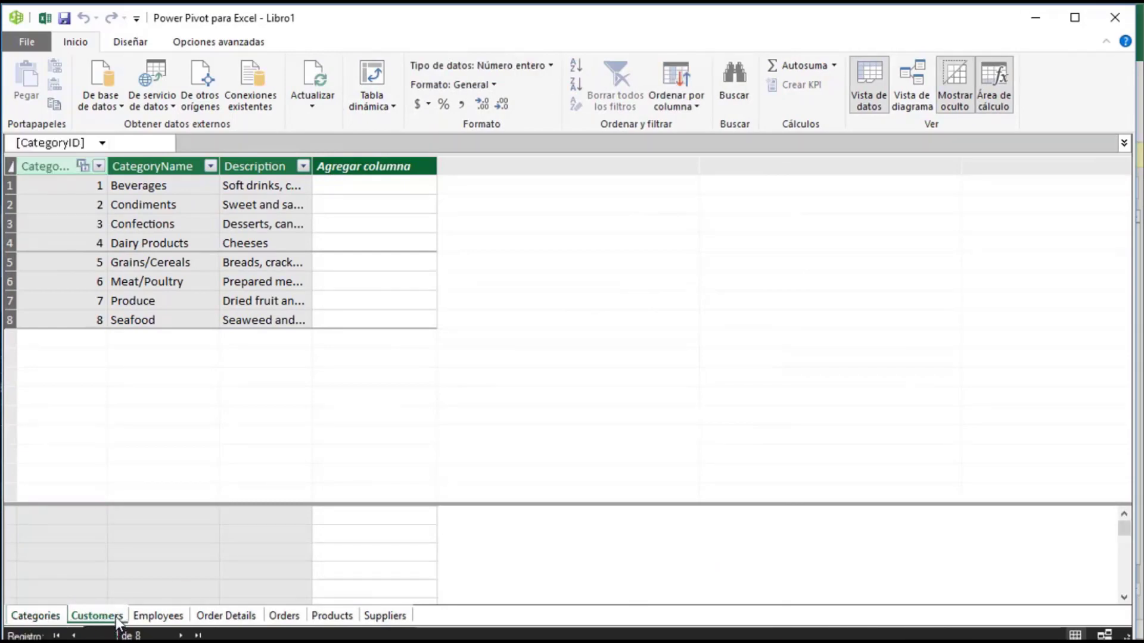
click(158, 616)
click(223, 616)
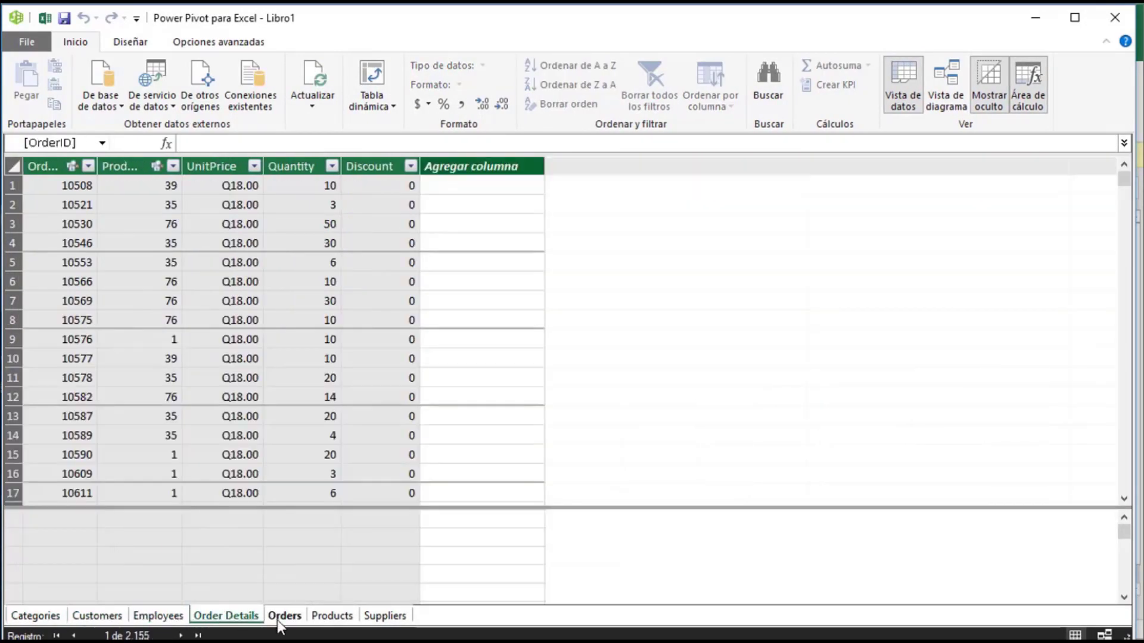
click(284, 616)
click(329, 617)
click(379, 617)
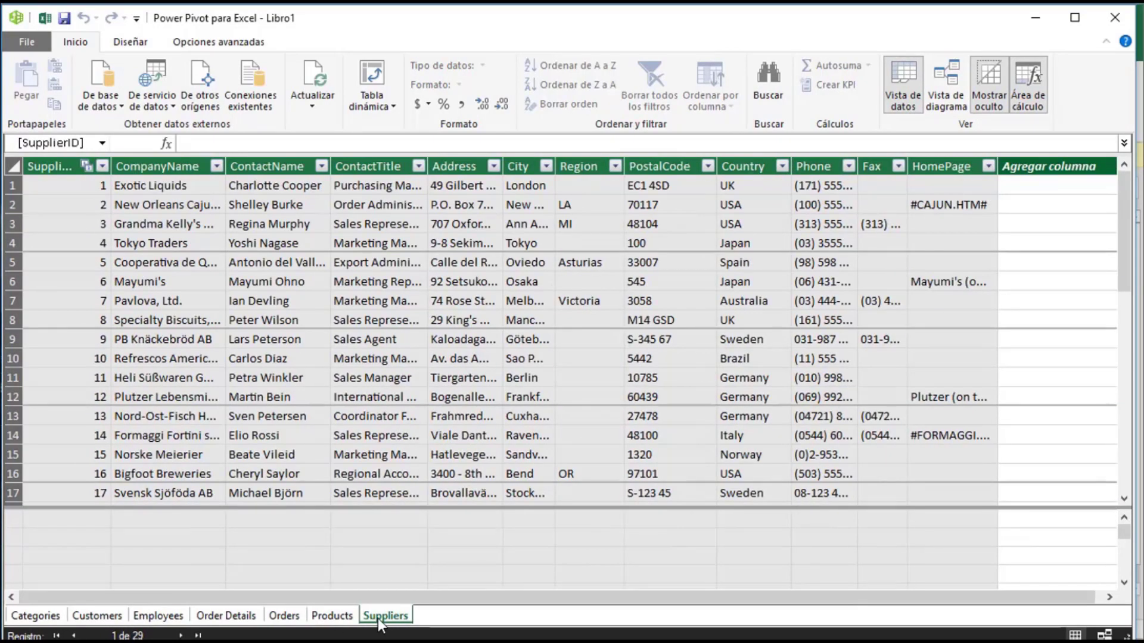
click(950, 81)
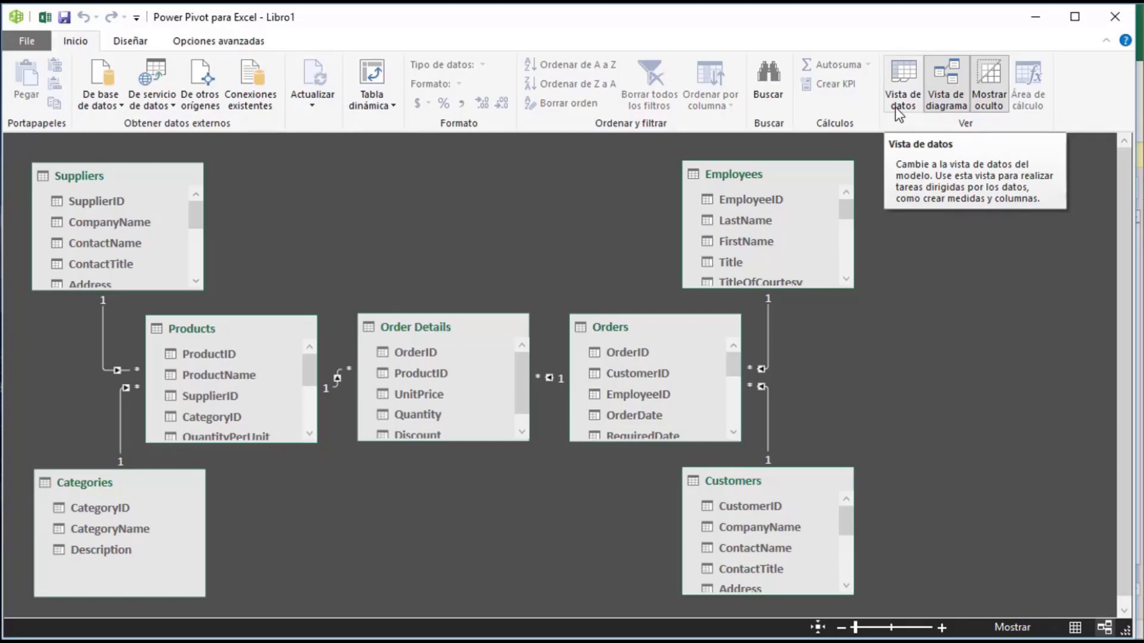
click(899, 113)
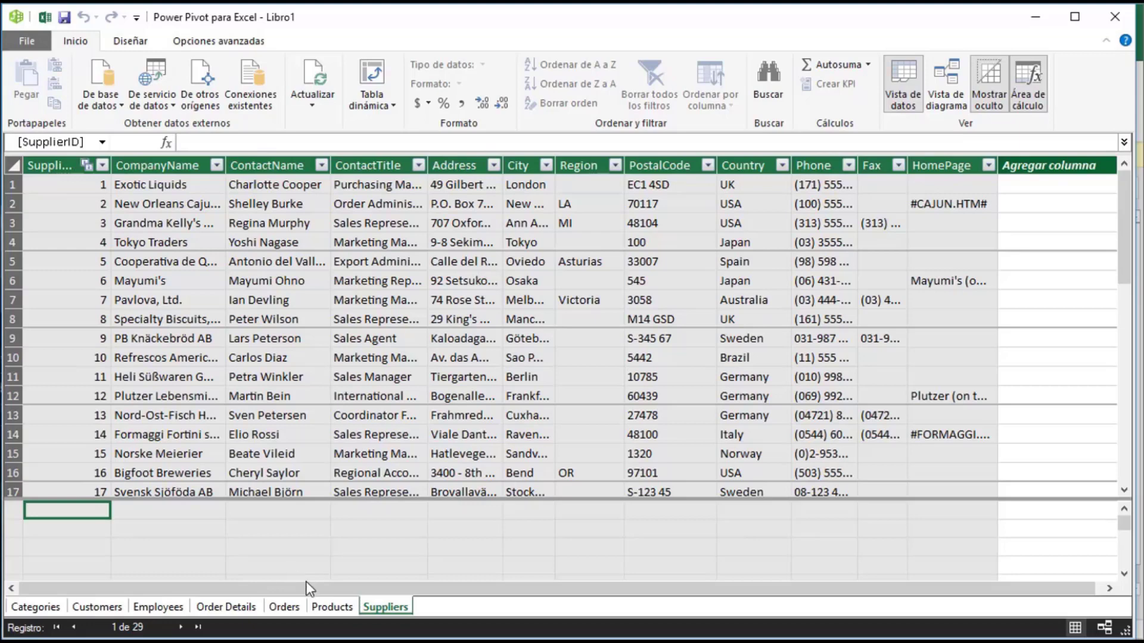
- Insert a new column at the RequiredDate column in the Orders table
click(288, 606)
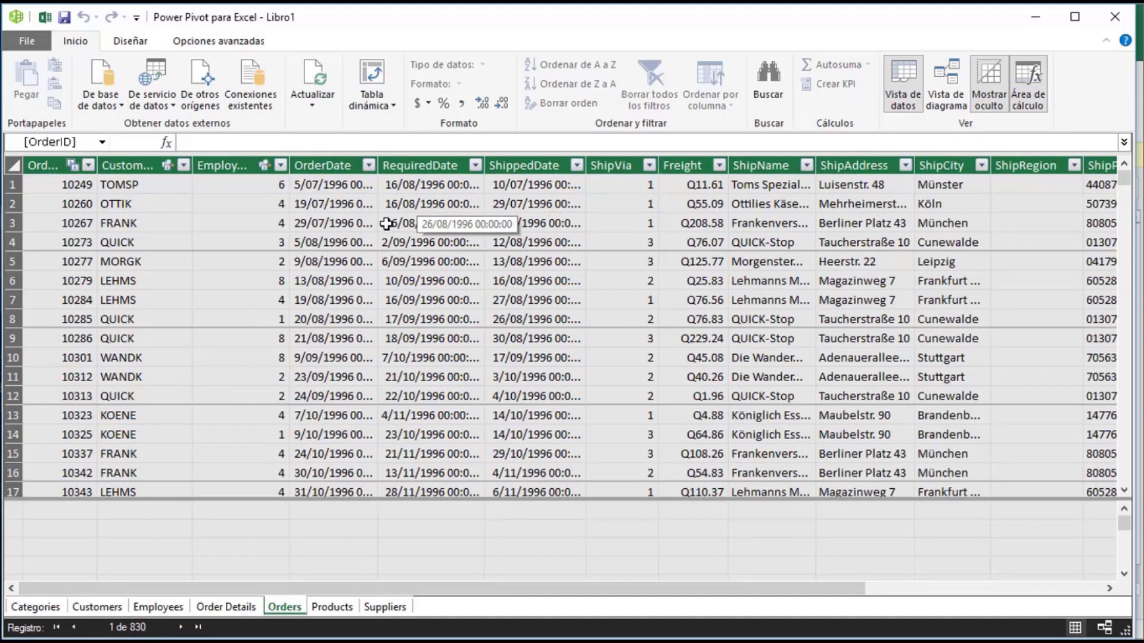
key(super+plus)
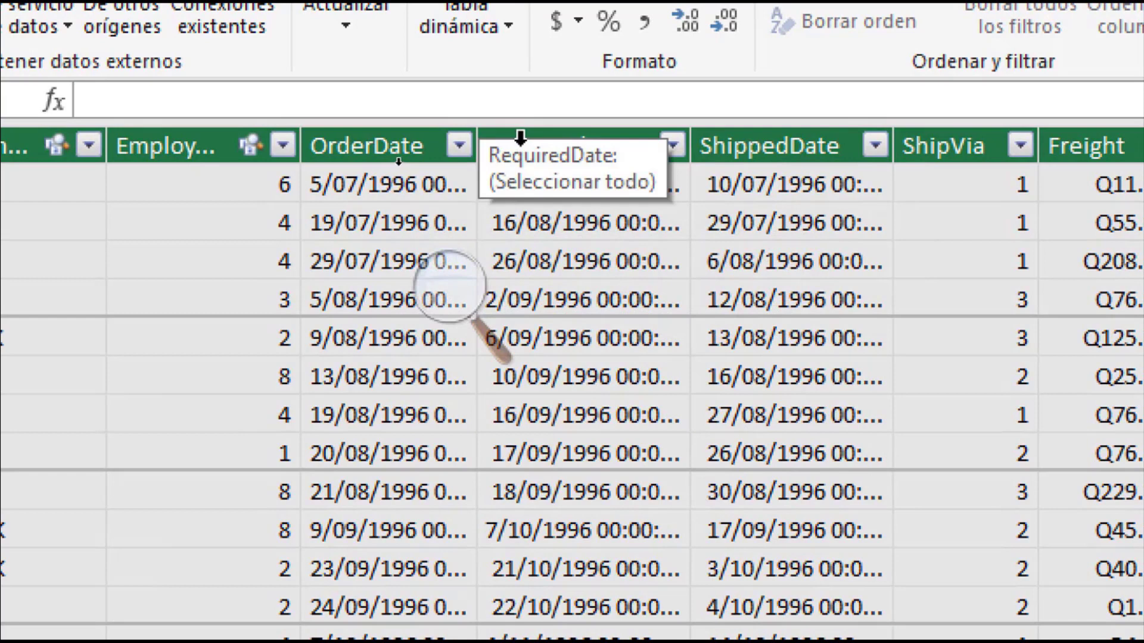
click(554, 135)
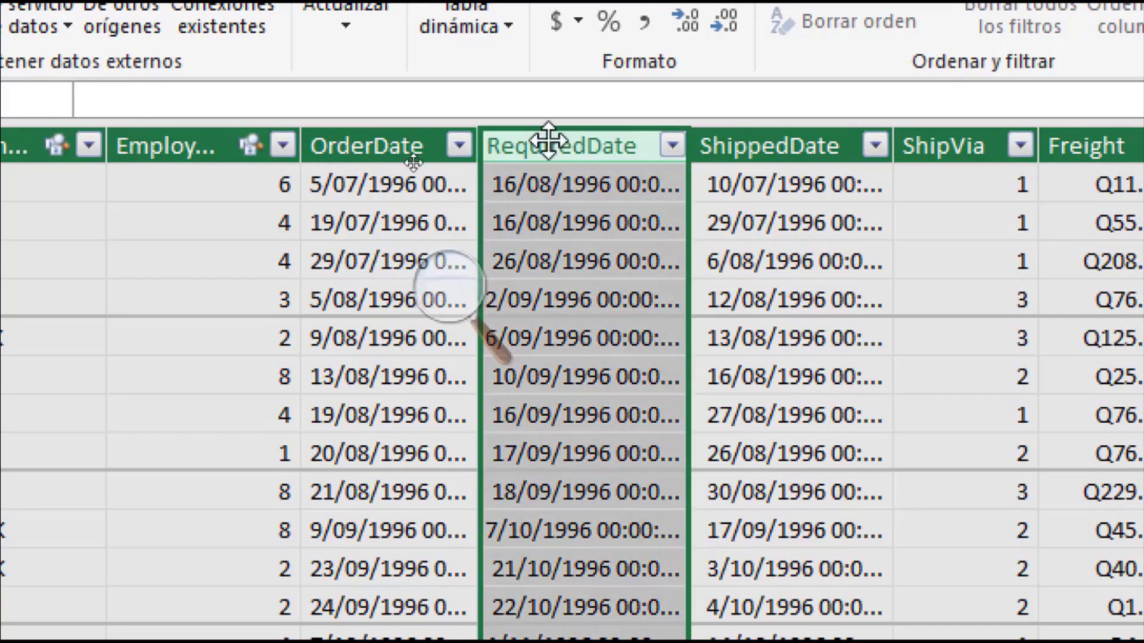
right_click(549, 144)
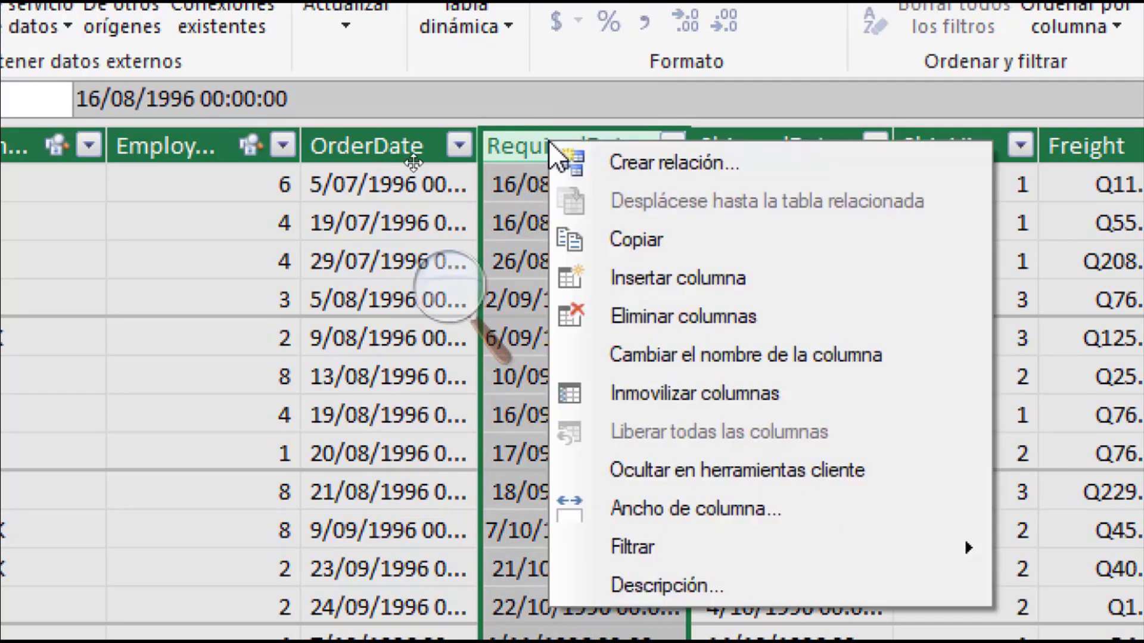
click(726, 292)
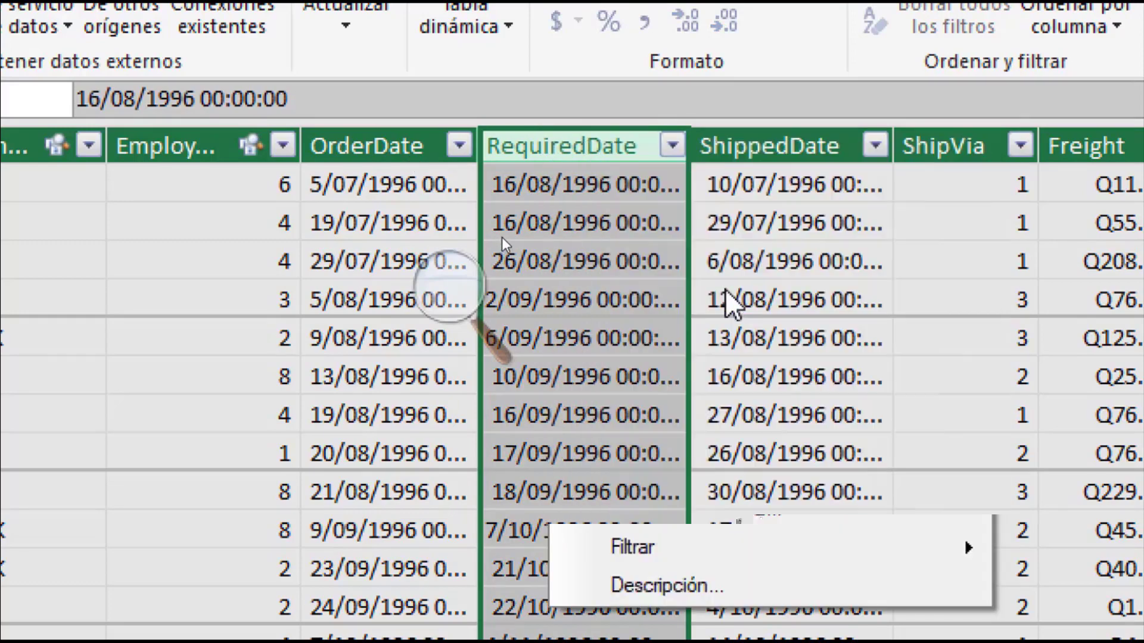